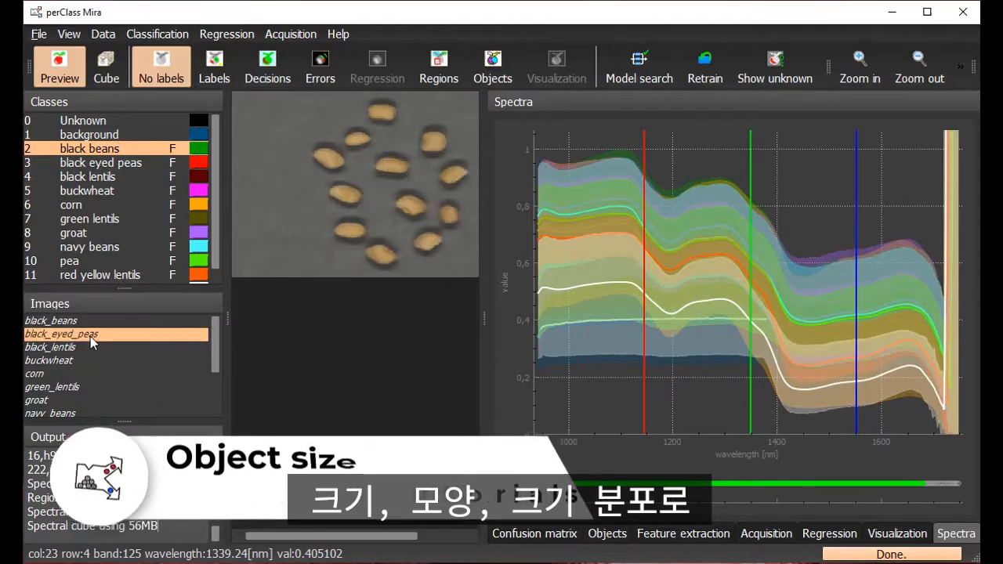
Browse the unlabelled scans from black_eyed_peas through to pea
{"action": "key", "text": "Down"}
{"action": "key", "text": "Down"}
{"action": "key", "text": "Down"}
{"action": "key", "text": "Down"}
{"action": "key", "text": "Down"}
{"action": "key", "text": "Down"}
{"action": "key", "text": "Down"}
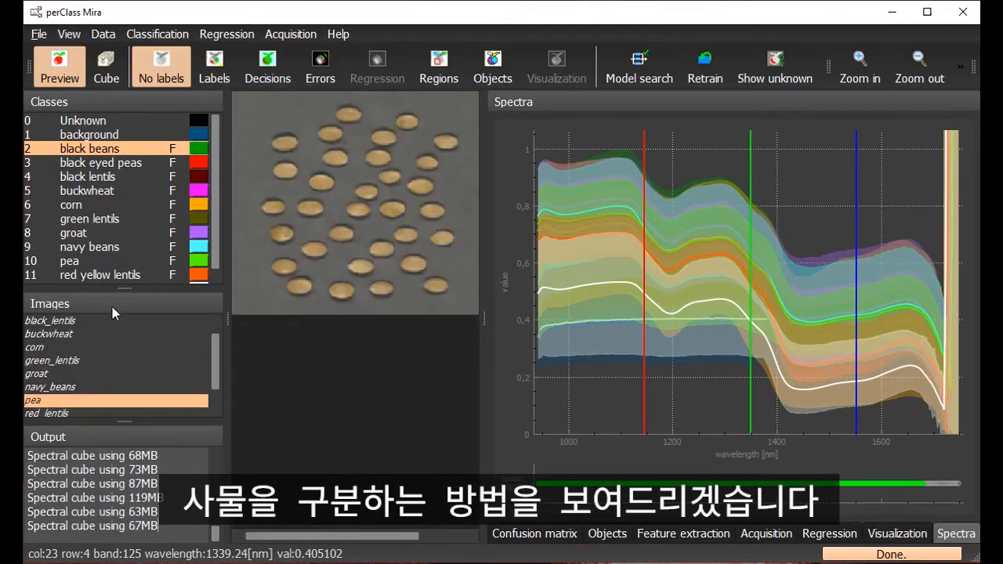
Show the labels on the pea scan and select the rice class
{"action": "left_click", "coordinate": [216, 82]}
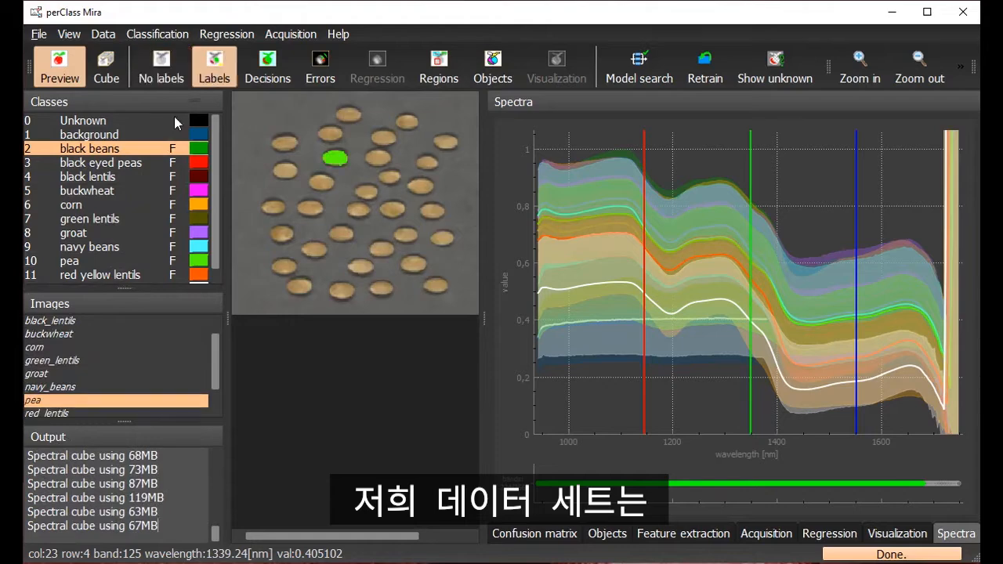
{"action": "scroll", "coordinate": [100, 277], "scroll_direction": "down", "scroll_amount": 1}
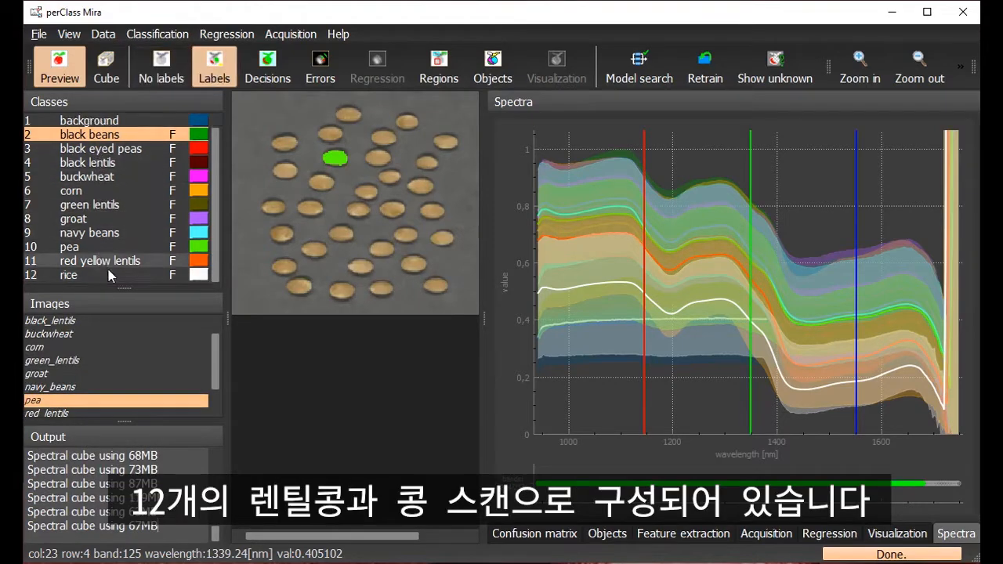
{"action": "left_click", "coordinate": [111, 276]}
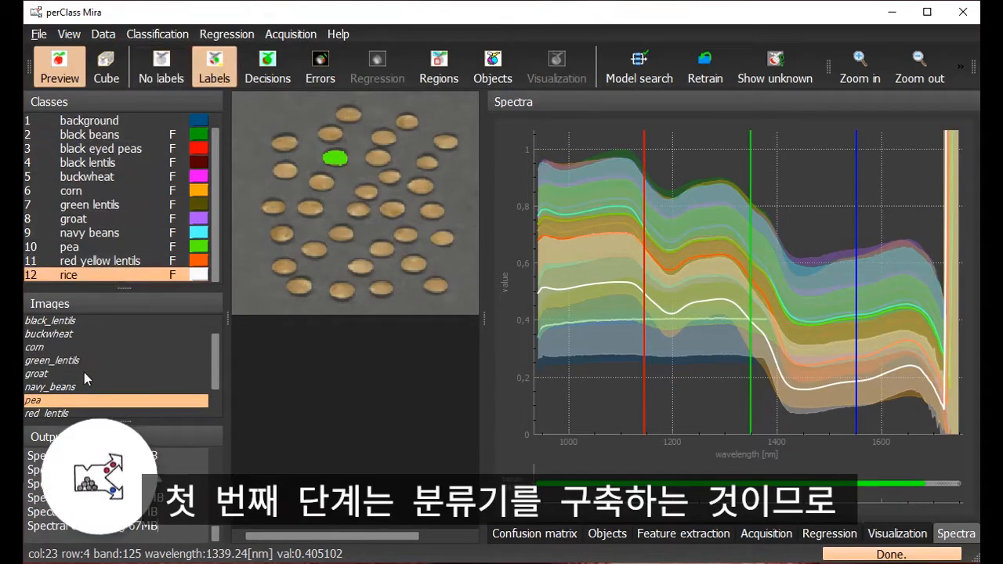
Review the labelled objects in each scan, starting from black_beans and going through to rice
{"action": "scroll", "coordinate": [81, 337], "scroll_direction": "up", "scroll_amount": 1}
{"action": "left_click", "coordinate": [87, 319]}
{"action": "key", "text": "Down"}
{"action": "key", "text": "Down"}
{"action": "key", "text": "Down"}
{"action": "key", "text": "Down"}
{"action": "key", "text": "Down"}
{"action": "key", "text": "Down"}
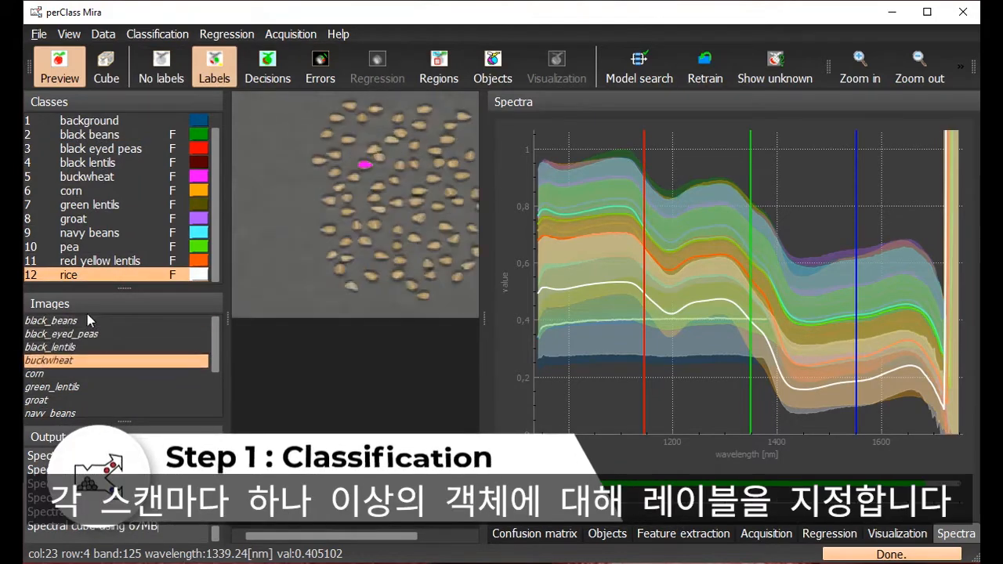
{"action": "key", "text": "Down"}
{"action": "key", "text": "Down"}
{"action": "key", "text": "Down"}
{"action": "key", "text": "Down"}
{"action": "key", "text": "Down"}
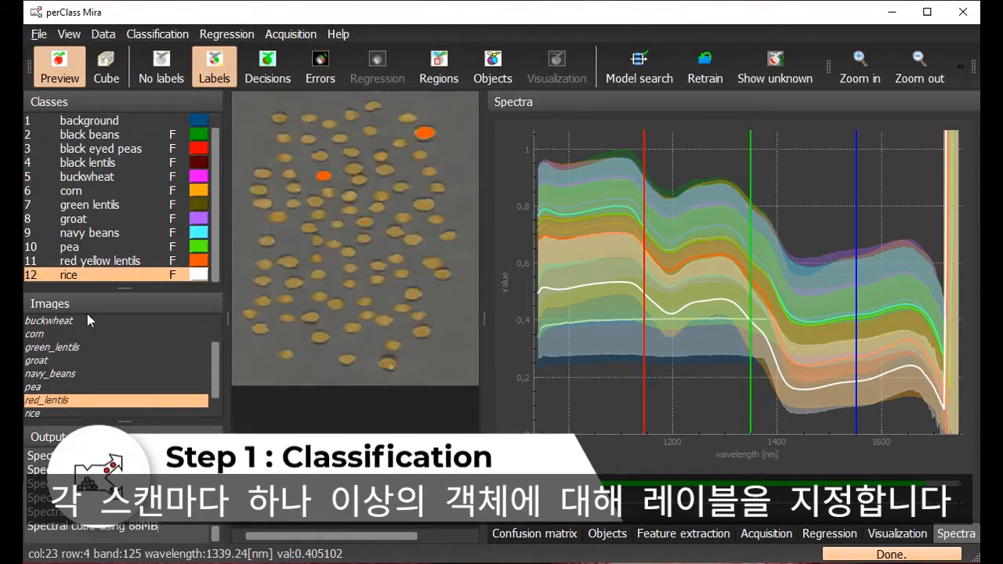
{"action": "key", "text": "Up"}
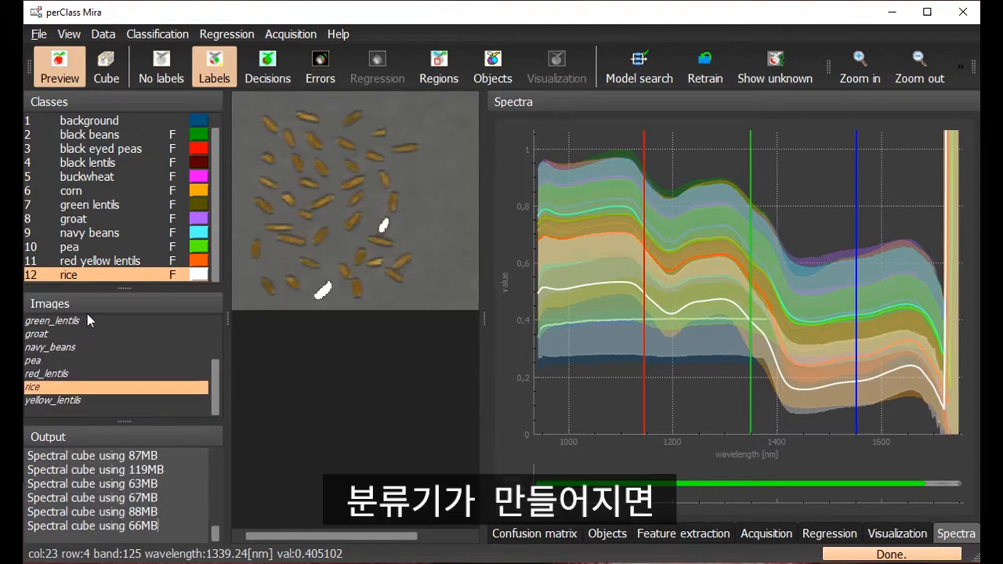
Display the classifier decisions and examine them on every scan from black_beans to yellow_lentils
{"action": "left_click", "coordinate": [278, 60]}
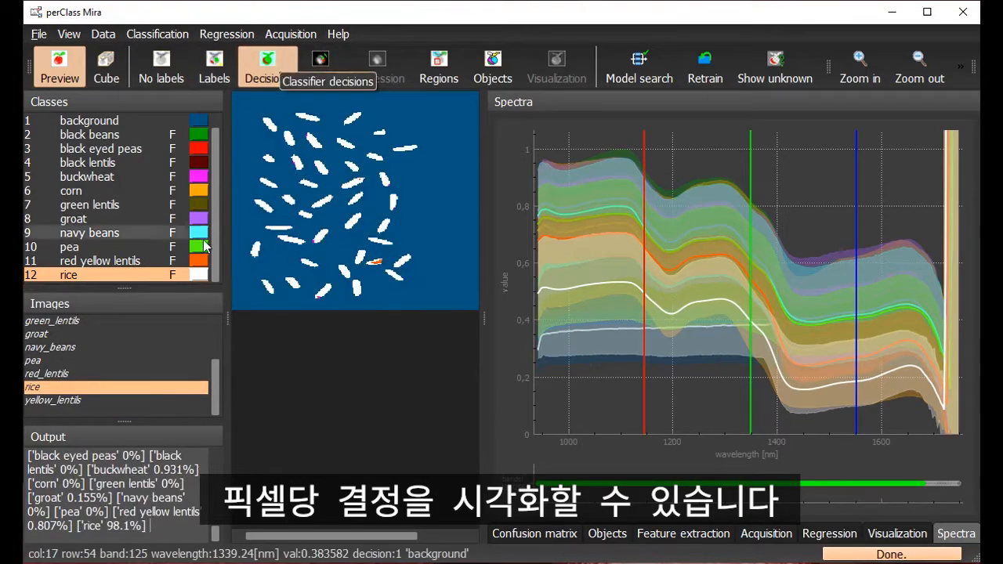
{"action": "scroll", "coordinate": [88, 342], "scroll_direction": "up", "scroll_amount": 2}
{"action": "left_click", "coordinate": [62, 321]}
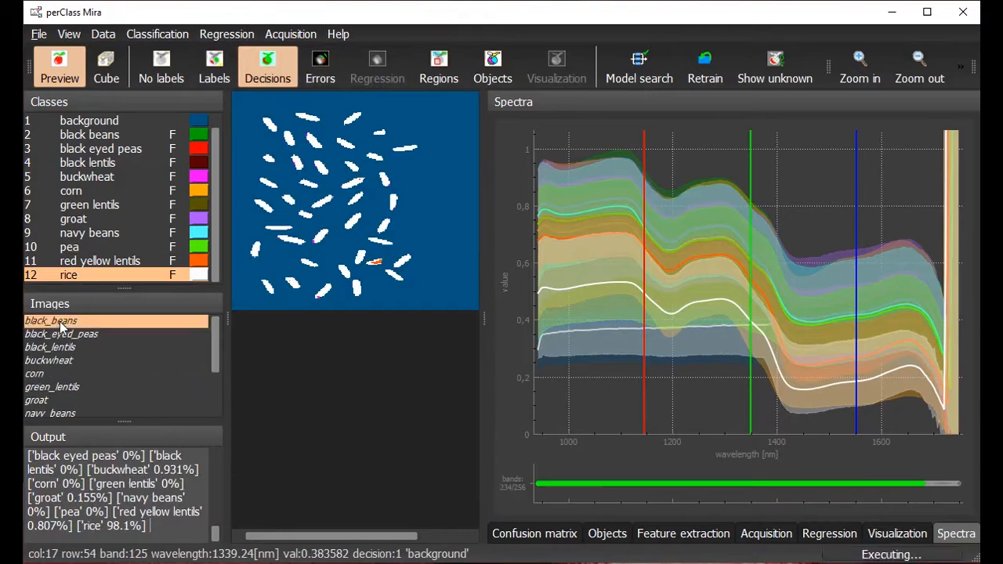
{"action": "key", "text": "Down"}
{"action": "key", "text": "Down"}
{"action": "key", "text": "Down"}
{"action": "key", "text": "Down"}
{"action": "key", "text": "Down"}
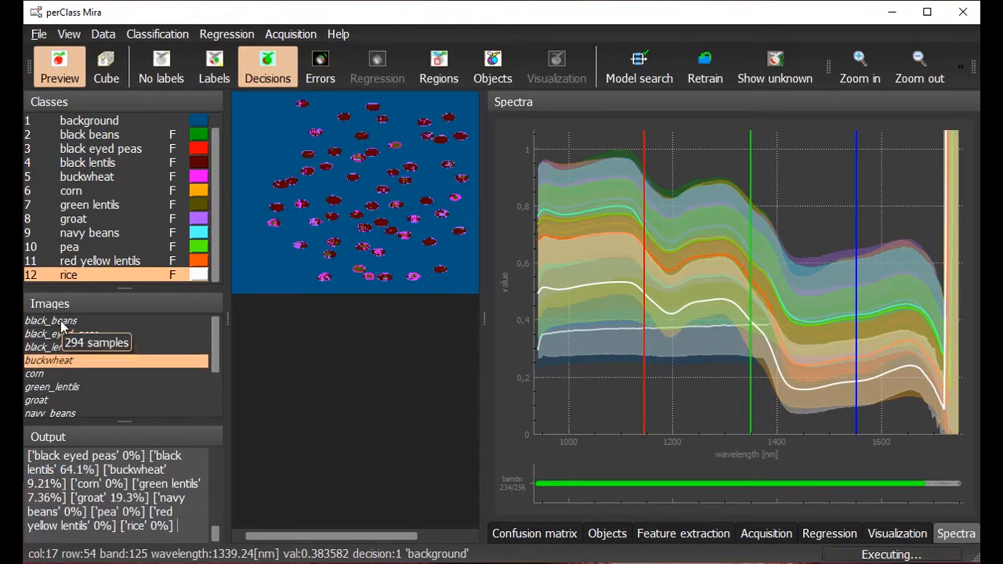
{"action": "key", "text": "Down"}
{"action": "key", "text": "Down"}
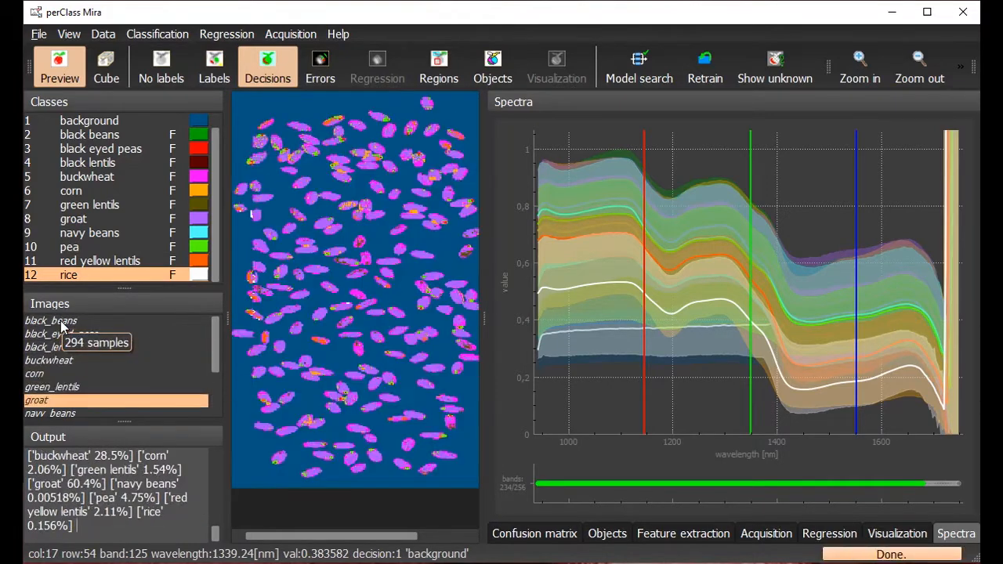
{"action": "key", "text": "Down"}
{"action": "key", "text": "Down"}
{"action": "key", "text": "Down"}
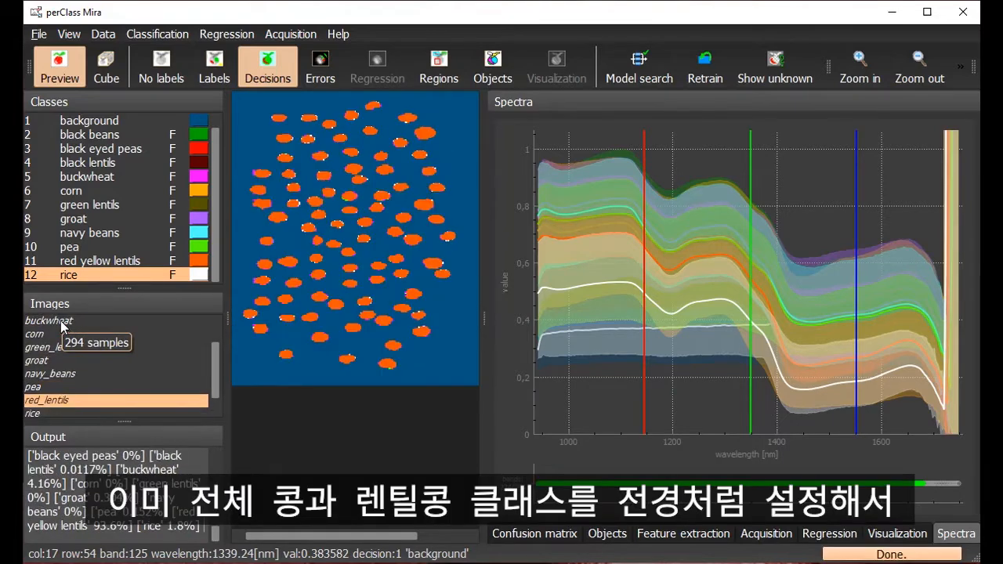
{"action": "key", "text": "Down"}
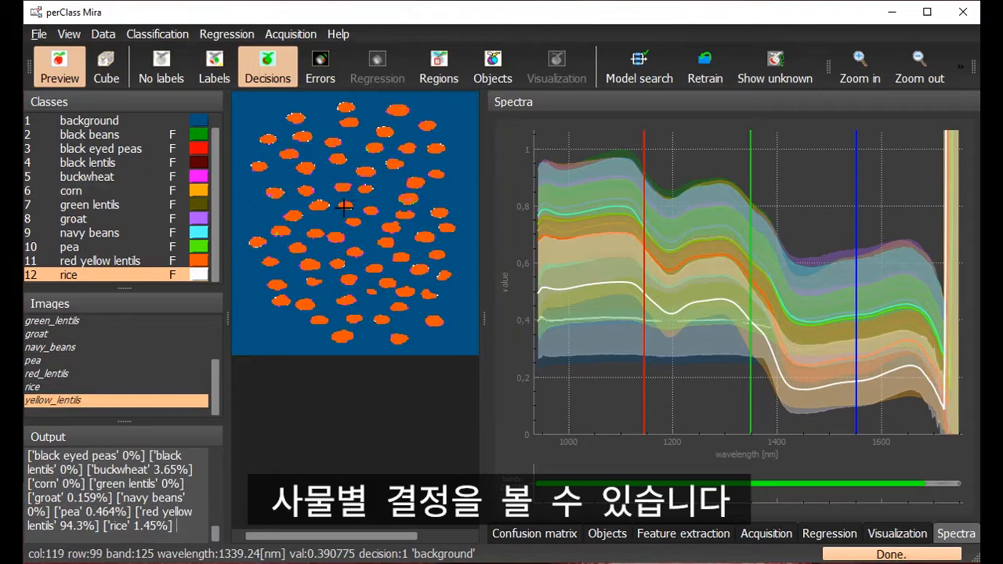
Show the segmented objects, open the object settings and view the red_lentils and buckwheat scans
{"action": "left_click", "coordinate": [502, 77]}
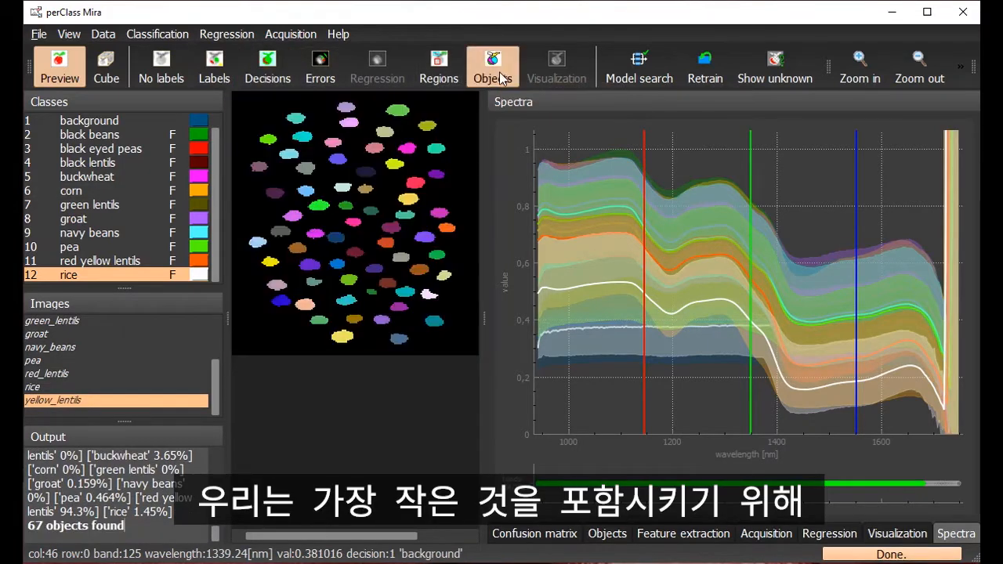
{"action": "left_click", "coordinate": [615, 534]}
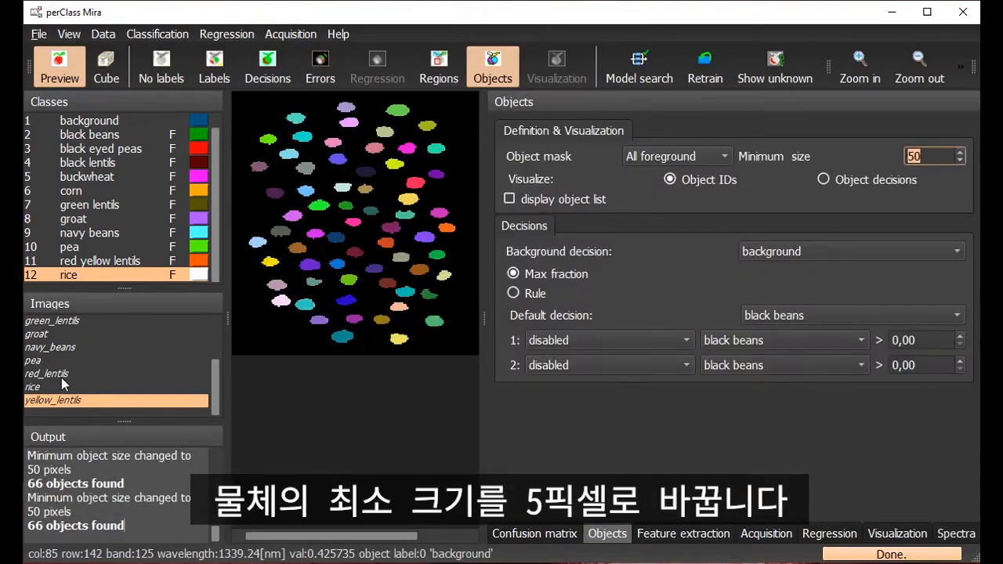
{"action": "left_click", "coordinate": [63, 378]}
{"action": "scroll", "coordinate": [62, 379], "scroll_direction": "up", "scroll_amount": 2}
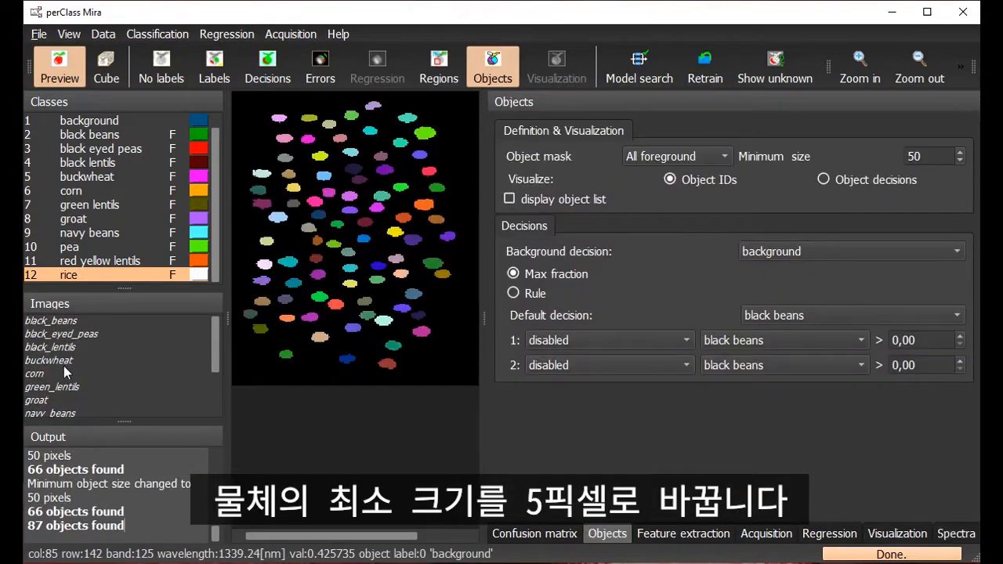
{"action": "left_click", "coordinate": [65, 362]}
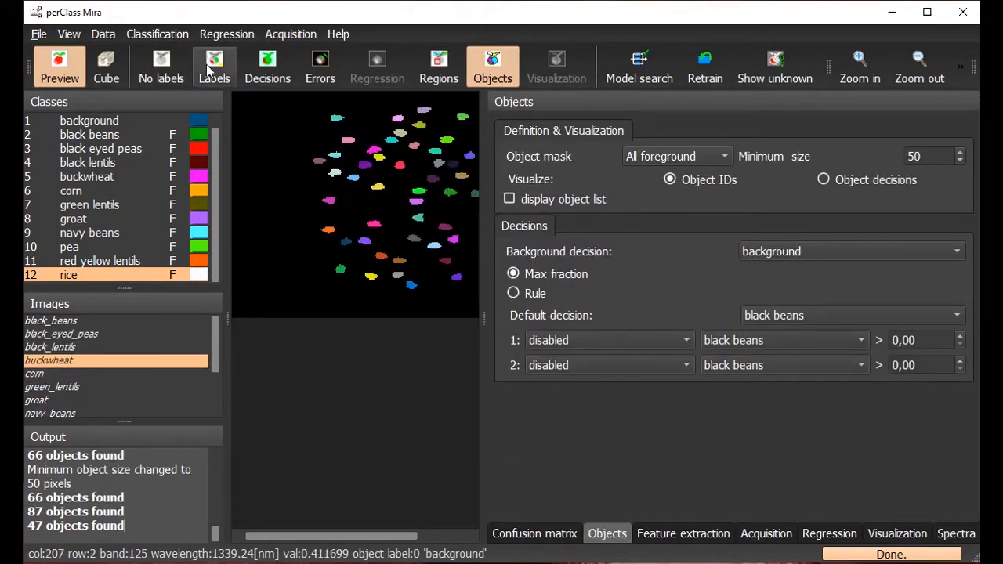
Return the buckwheat scan to the object view and set the minimum object size to 5 pixels
{"action": "left_click", "coordinate": [207, 66]}
{"action": "left_click", "coordinate": [513, 72]}
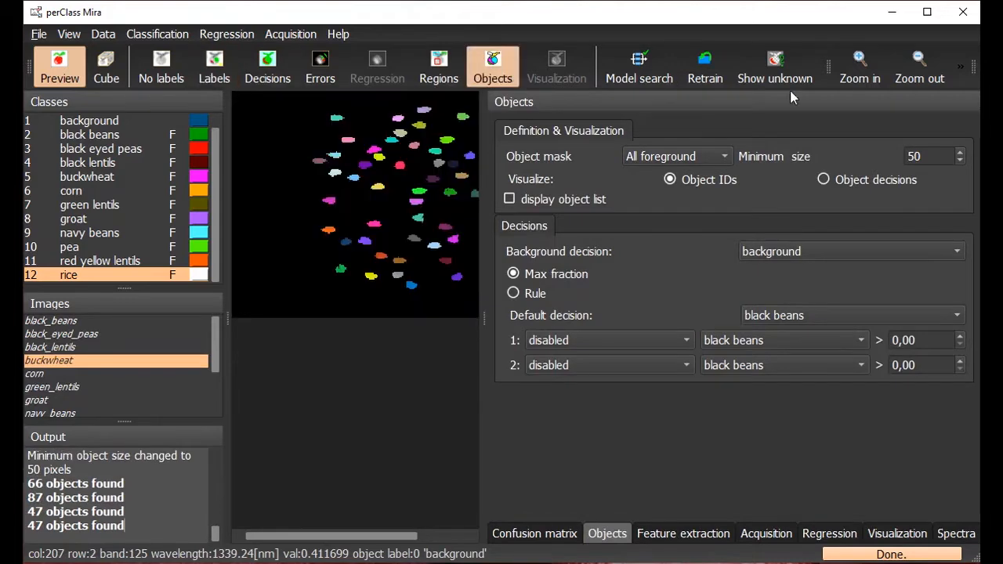
{"action": "key", "text": "BackSpace"}
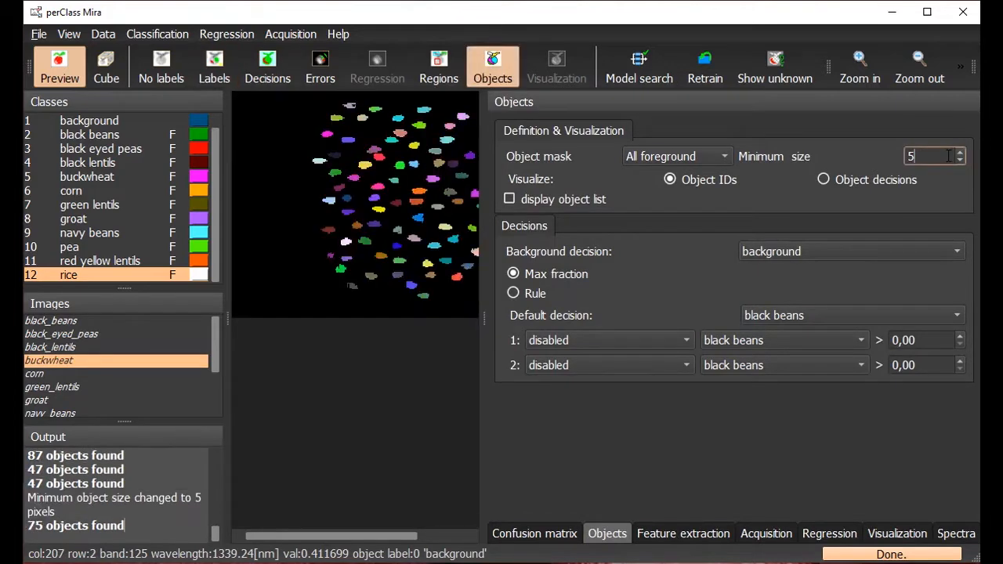
{"action": "key", "text": "Return"}
Try the Each foreground object mask on the buckwheat scan and compare its objects with the per-pixel decisions
{"action": "left_click", "coordinate": [696, 156]}
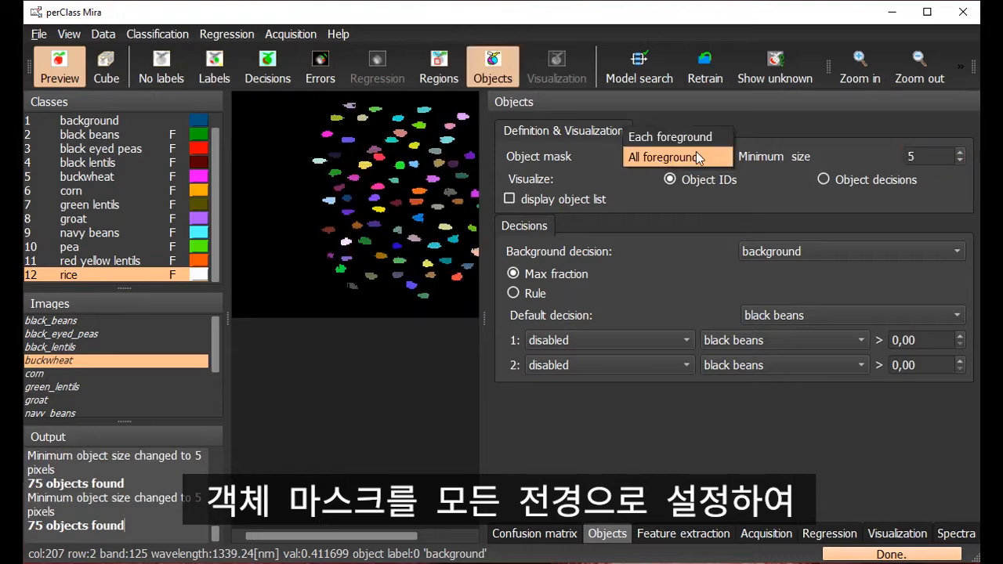
{"action": "left_click", "coordinate": [696, 141]}
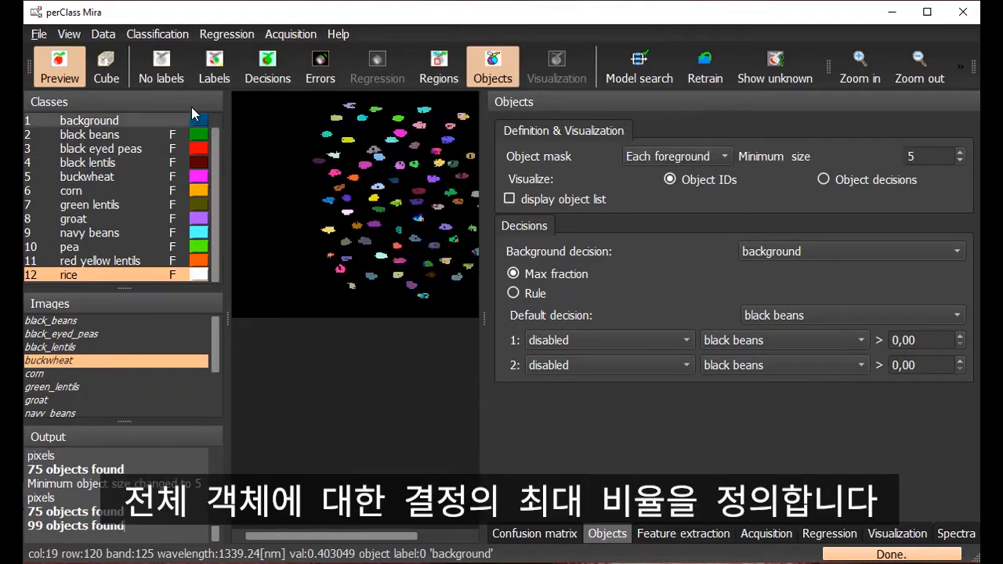
{"action": "left_click", "coordinate": [252, 69]}
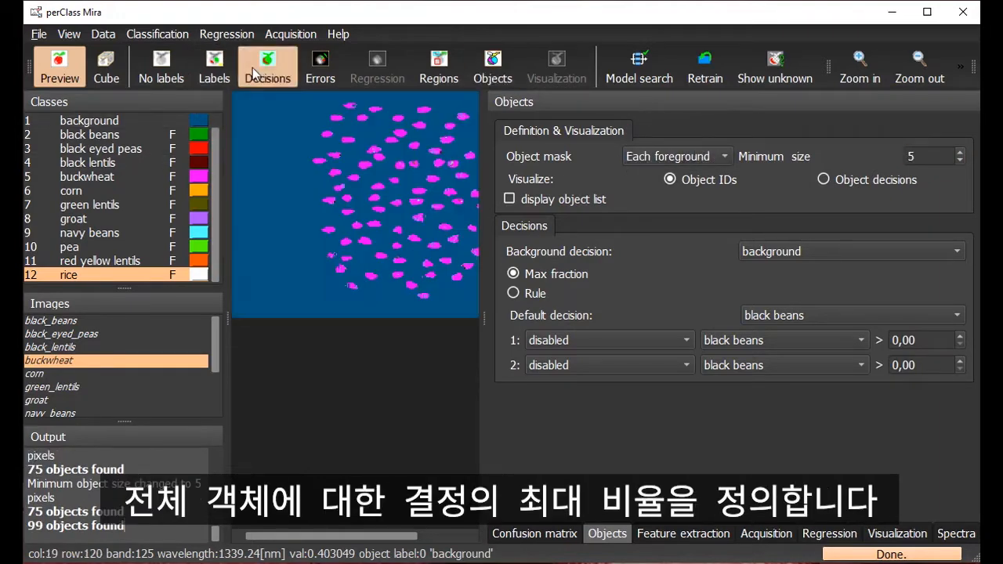
{"action": "left_click", "coordinate": [485, 64]}
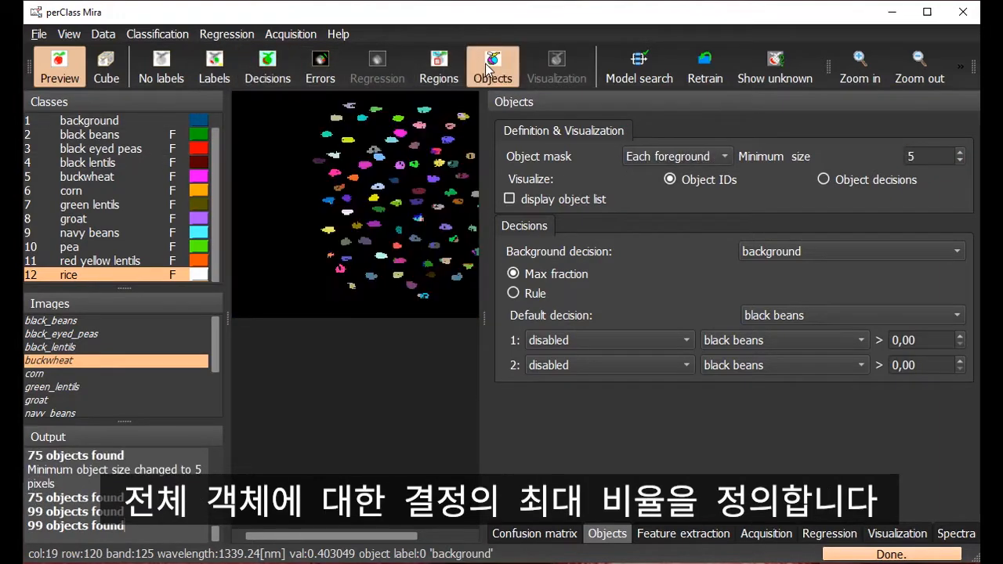
Set the object mask to All foreground and visualize the object decisions instead of the object IDs
{"action": "left_click", "coordinate": [692, 162]}
{"action": "left_click", "coordinate": [695, 178]}
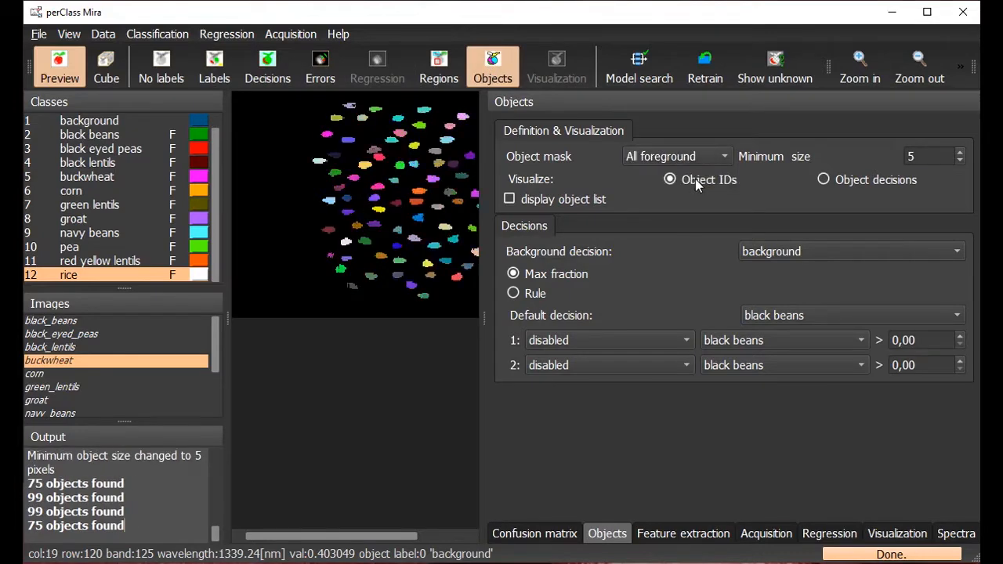
{"action": "left_click", "coordinate": [823, 180]}
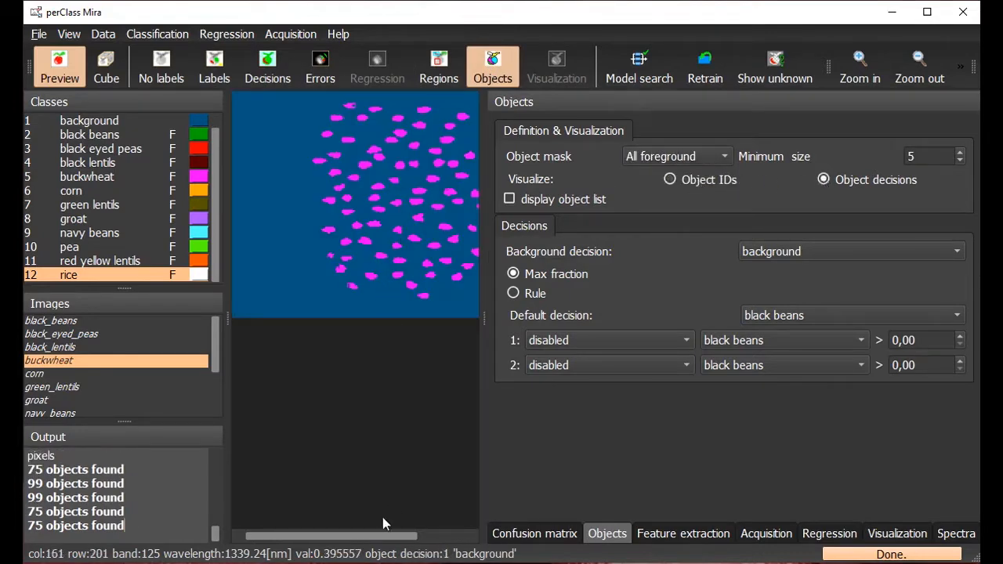
{"action": "left_click_drag", "start_coordinate": [386, 537], "coordinate": [421, 538]}
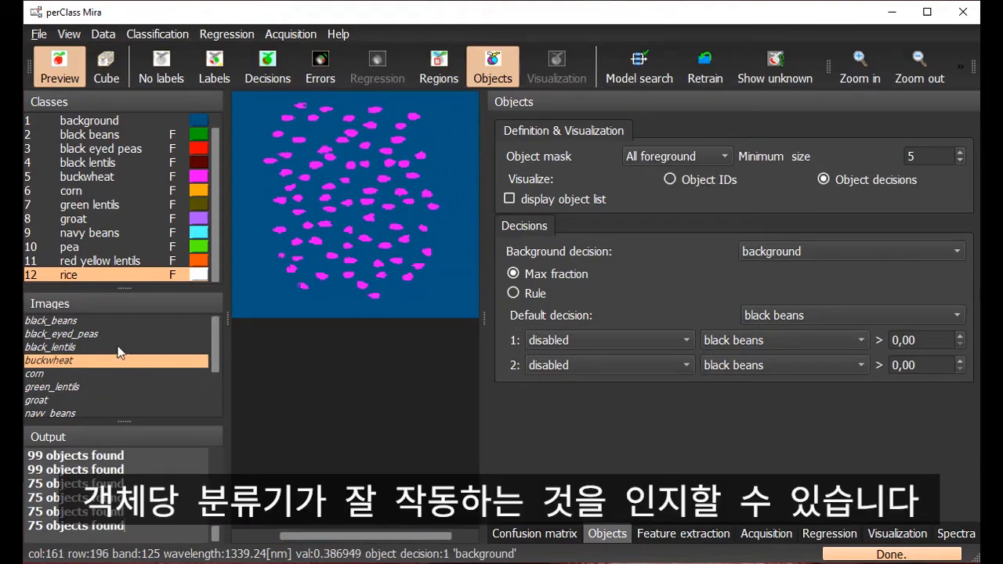
Check the per-object decisions on every scan from black_beans to yellow_lentils
{"action": "left_click", "coordinate": [118, 321]}
{"action": "key", "text": "Down"}
{"action": "key", "text": "Down"}
{"action": "key", "text": "Down"}
{"action": "key", "text": "Down"}
{"action": "key", "text": "Down"}
{"action": "key", "text": "Down"}
{"action": "key", "text": "Down"}
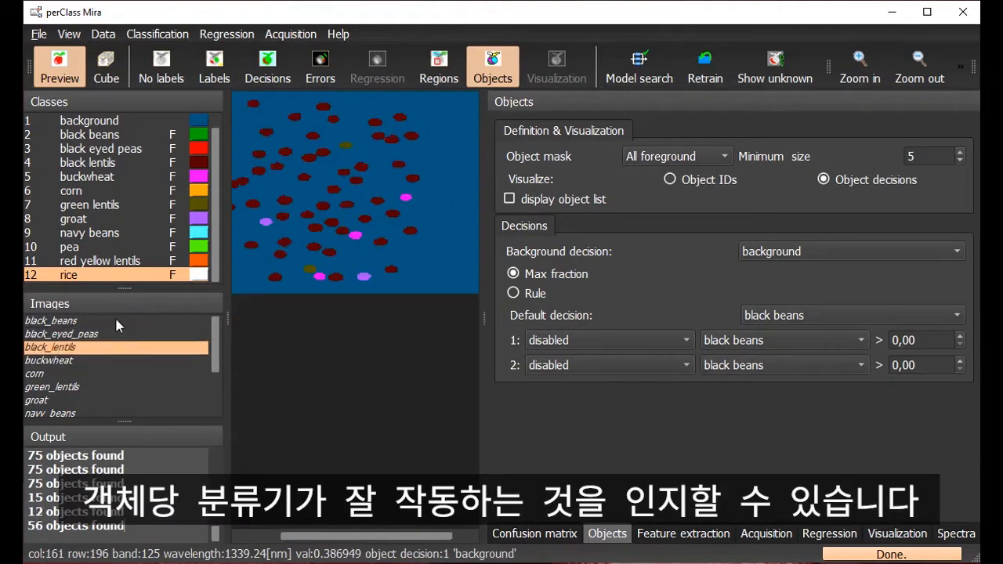
{"action": "key", "text": "Down"}
{"action": "key", "text": "Down"}
{"action": "key", "text": "Down"}
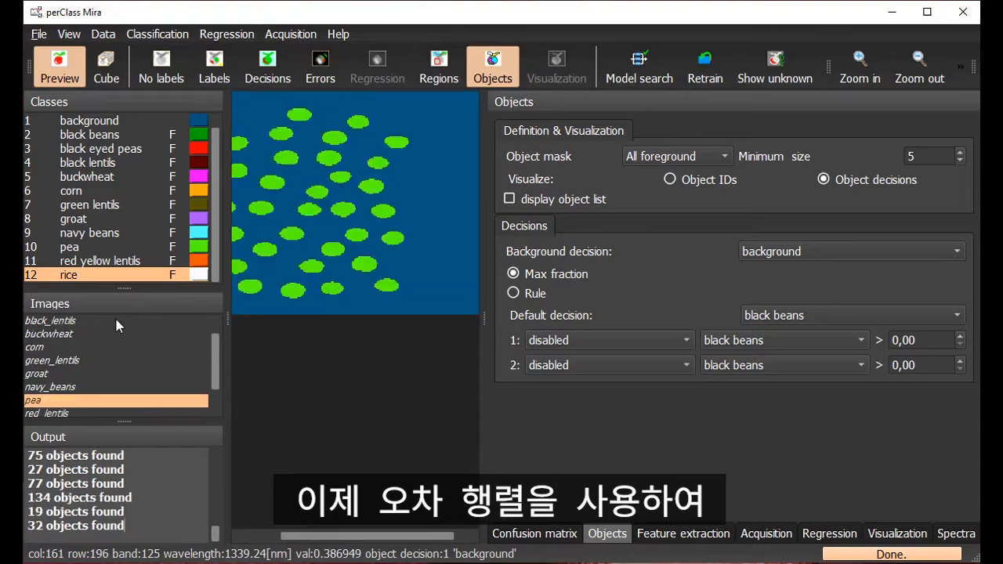
{"action": "key", "text": "Down"}
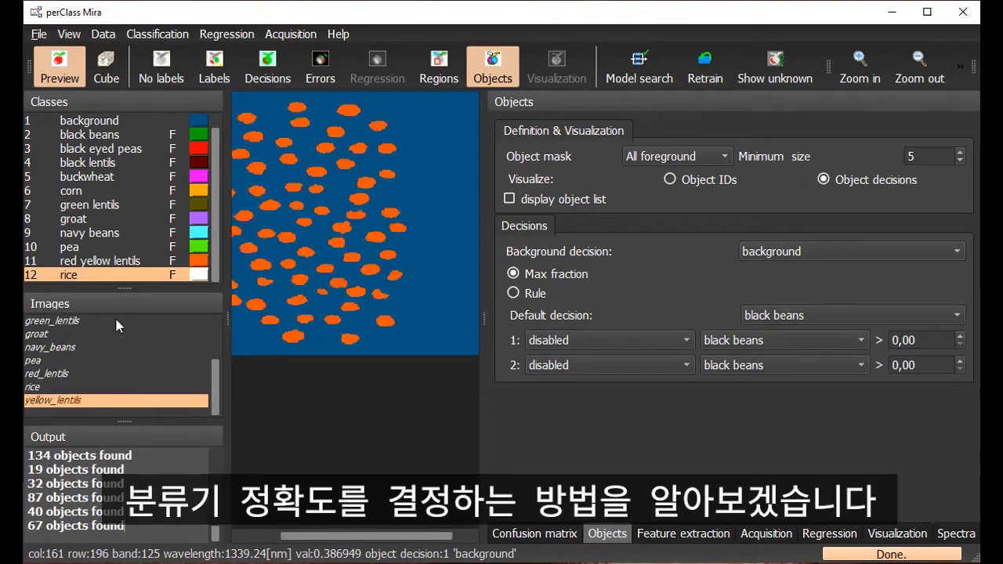
{"action": "left_click_drag", "start_coordinate": [301, 538], "coordinate": [264, 538]}
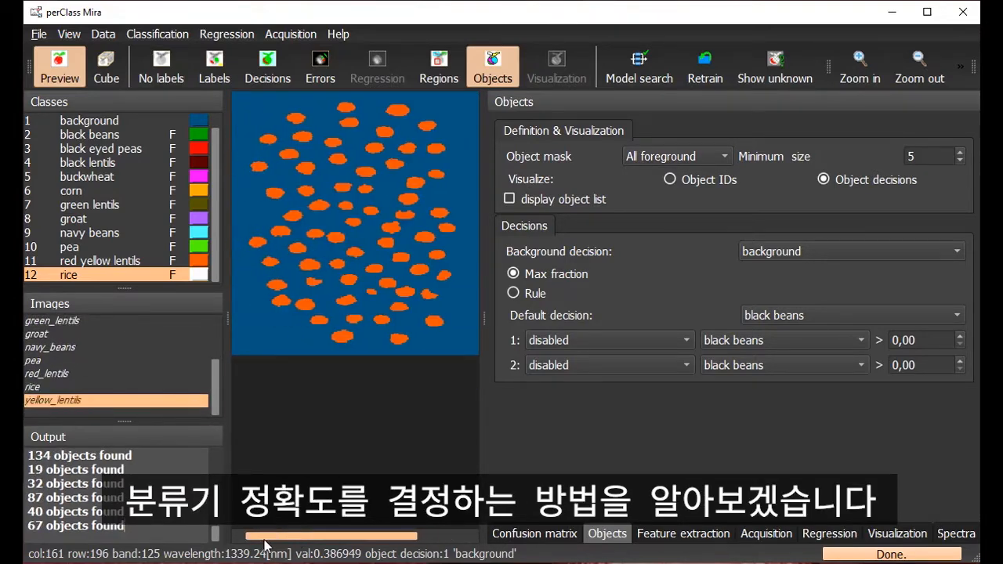
{"action": "scroll", "coordinate": [274, 227], "scroll_direction": "down", "scroll_amount": 1}
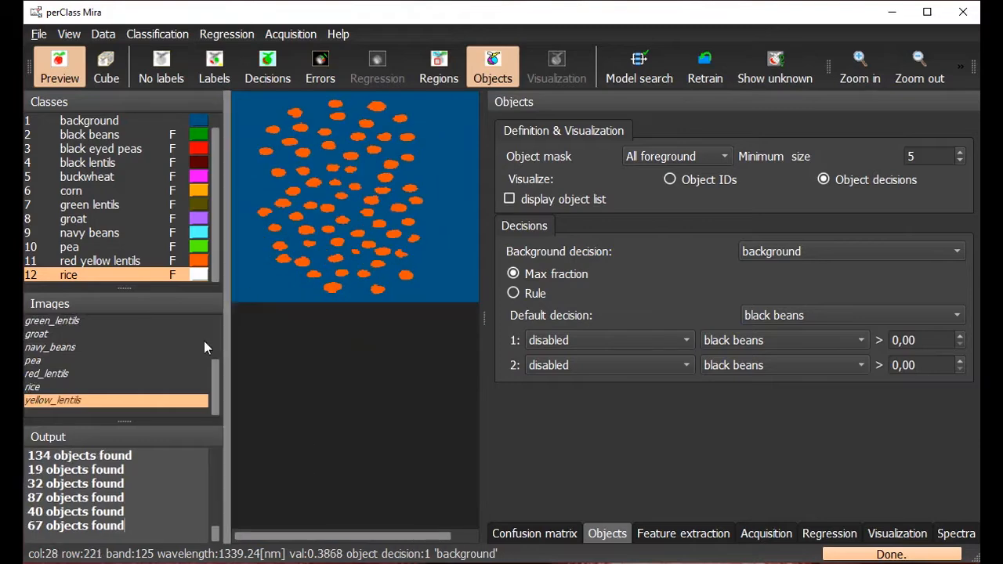
Draw a region about 31 × 22 pixels around the upper-left bean in the black_beans scan and select the black beans class
{"action": "scroll", "coordinate": [101, 390], "scroll_direction": "up", "scroll_amount": 1}
{"action": "scroll", "coordinate": [101, 384], "scroll_direction": "up", "scroll_amount": 1}
{"action": "left_click", "coordinate": [64, 321]}
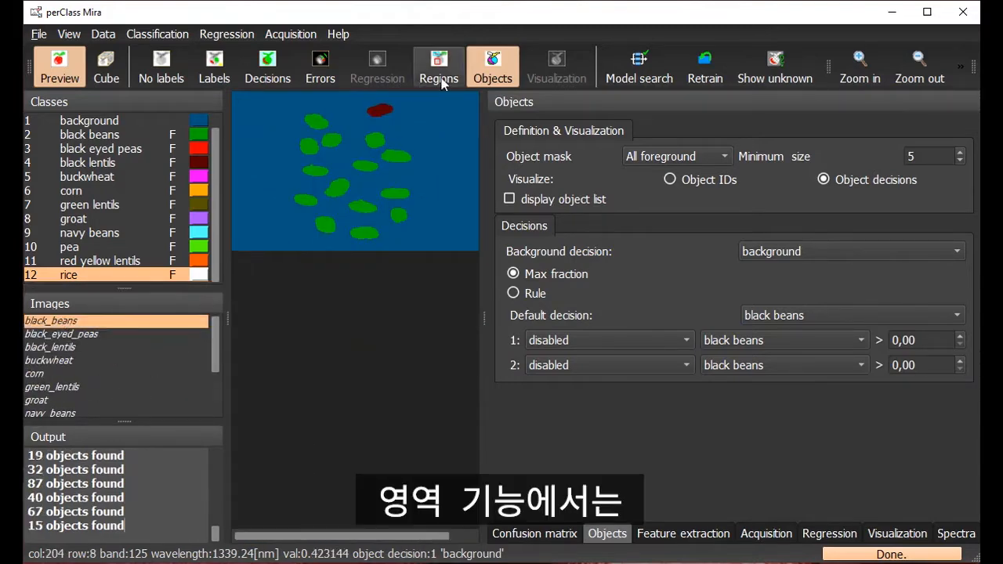
{"action": "left_click", "coordinate": [445, 69]}
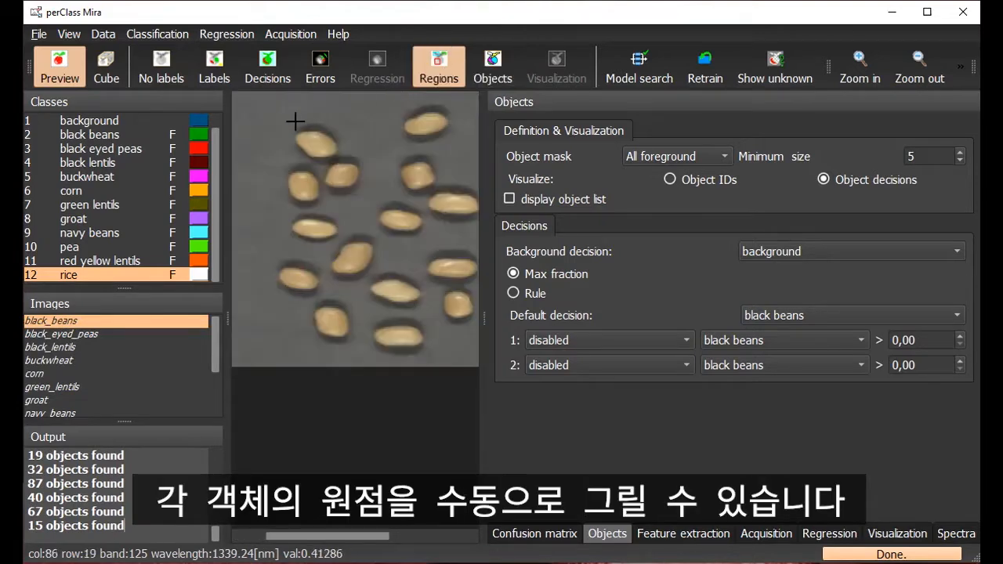
{"action": "left_click_drag", "start_coordinate": [292, 125], "coordinate": [335, 159]}
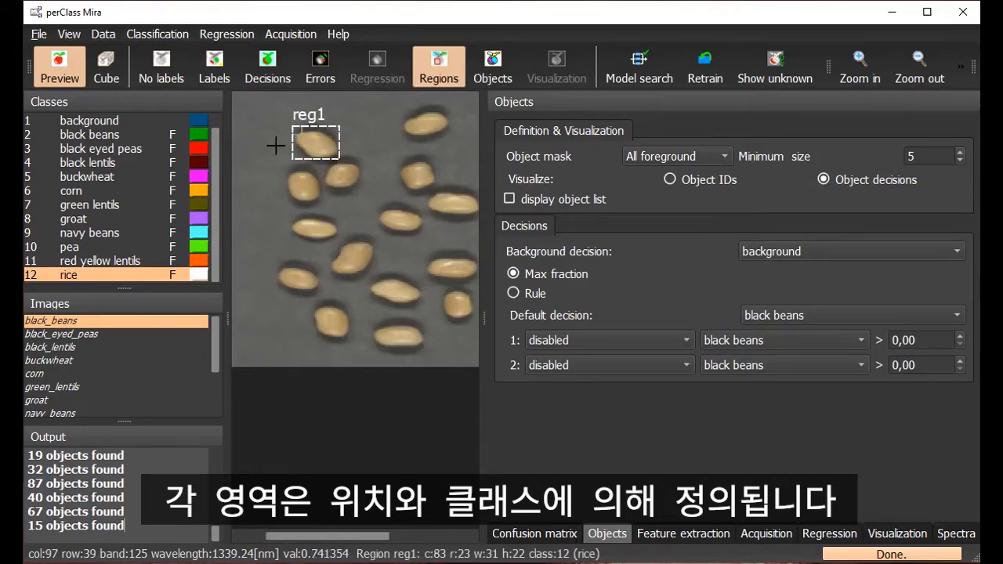
{"action": "left_click", "coordinate": [93, 135]}
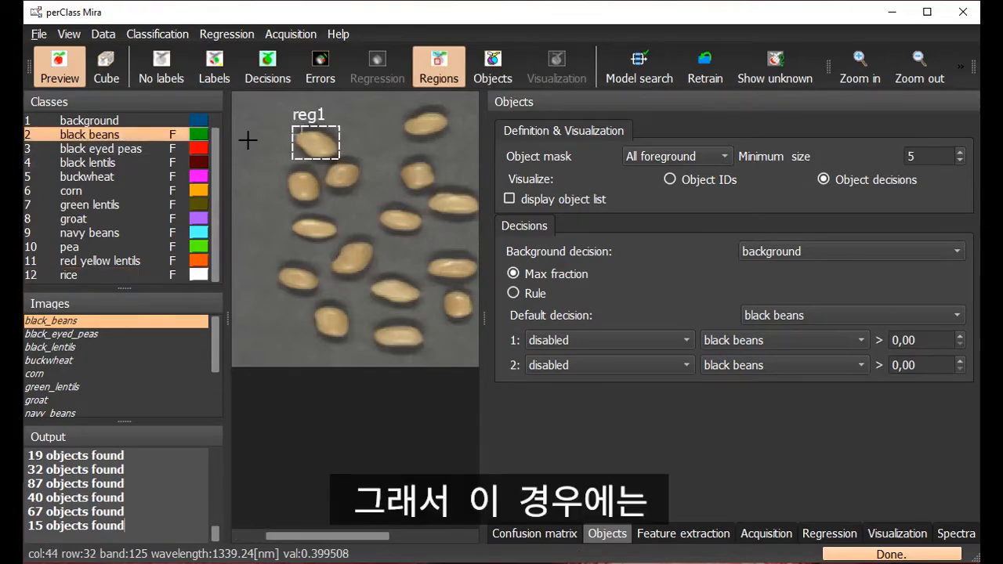
Assign the first region to the black beans class and draw three more around the beans below it along the scan's left side
{"action": "right_click", "coordinate": [314, 132]}
{"action": "left_click", "coordinate": [317, 135]}
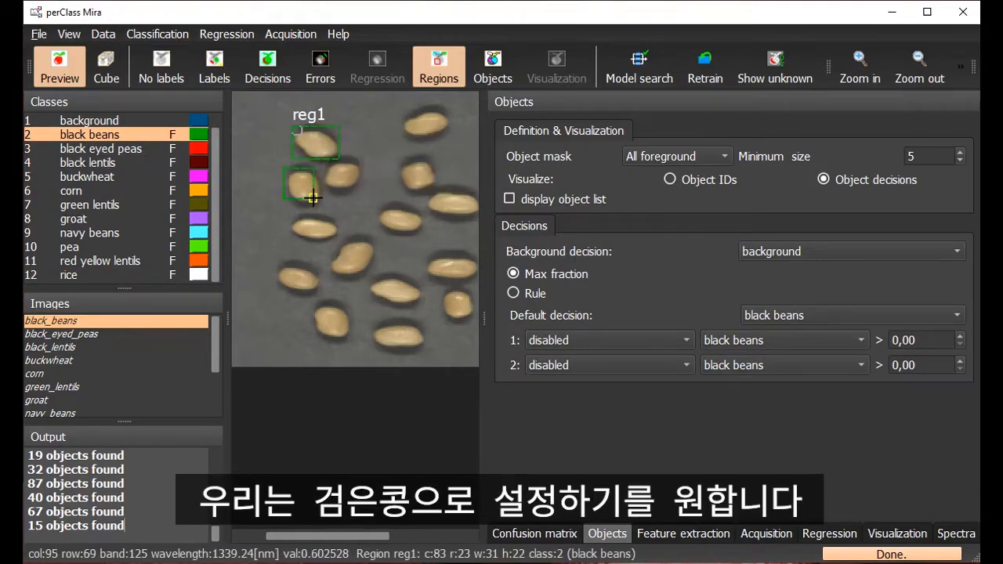
{"action": "left_click_drag", "start_coordinate": [312, 198], "coordinate": [338, 239]}
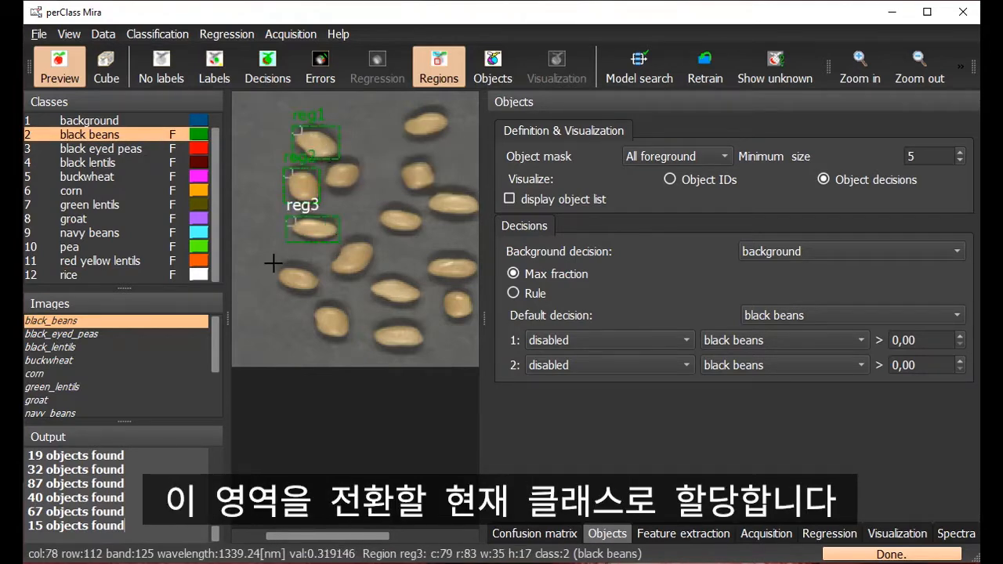
{"action": "left_click_drag", "start_coordinate": [270, 264], "coordinate": [320, 298]}
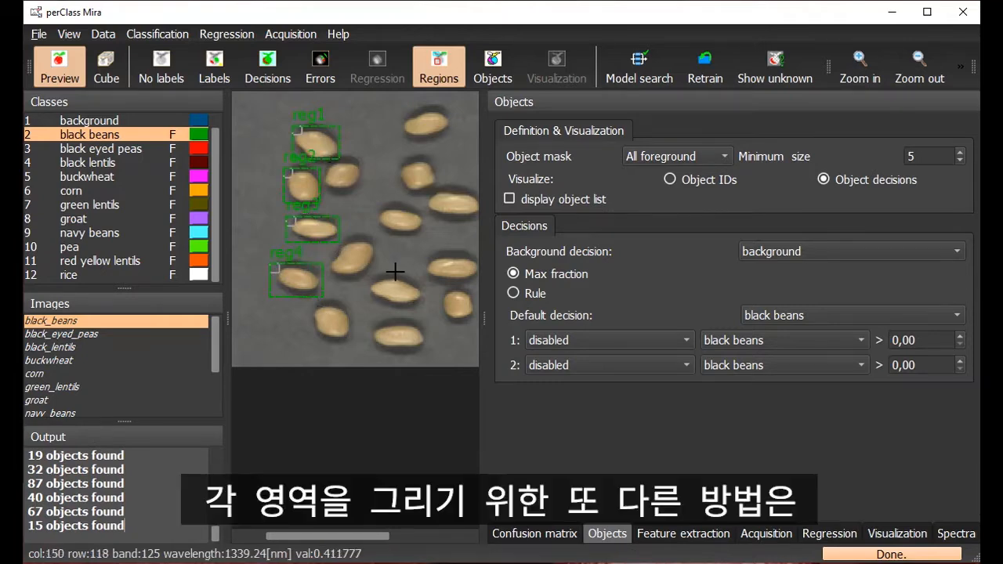
Remove all drawn regions from the black_beans scan
{"action": "left_click", "coordinate": [118, 36]}
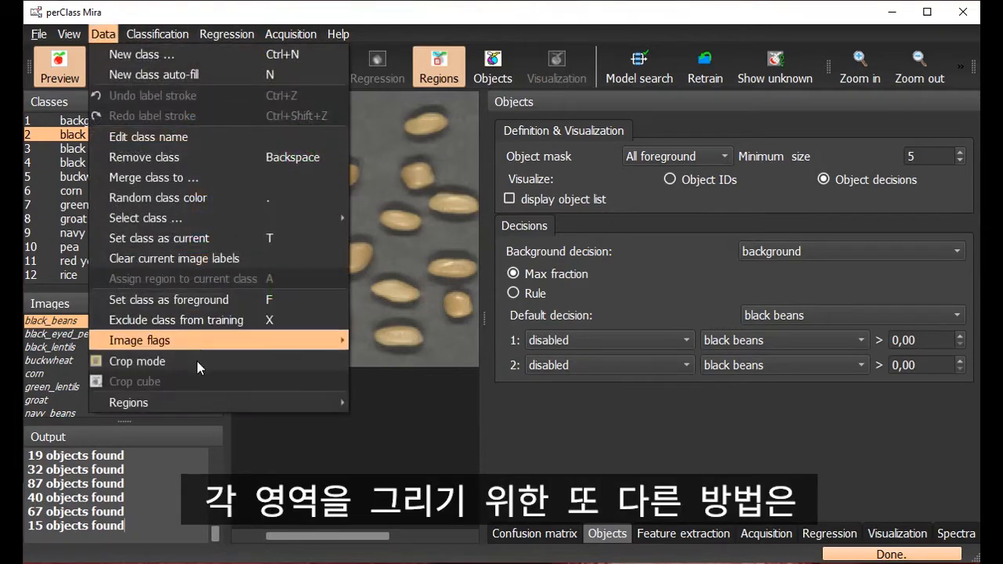
{"action": "mouse_move", "coordinate": [262, 402]}
{"action": "left_click", "coordinate": [398, 421]}
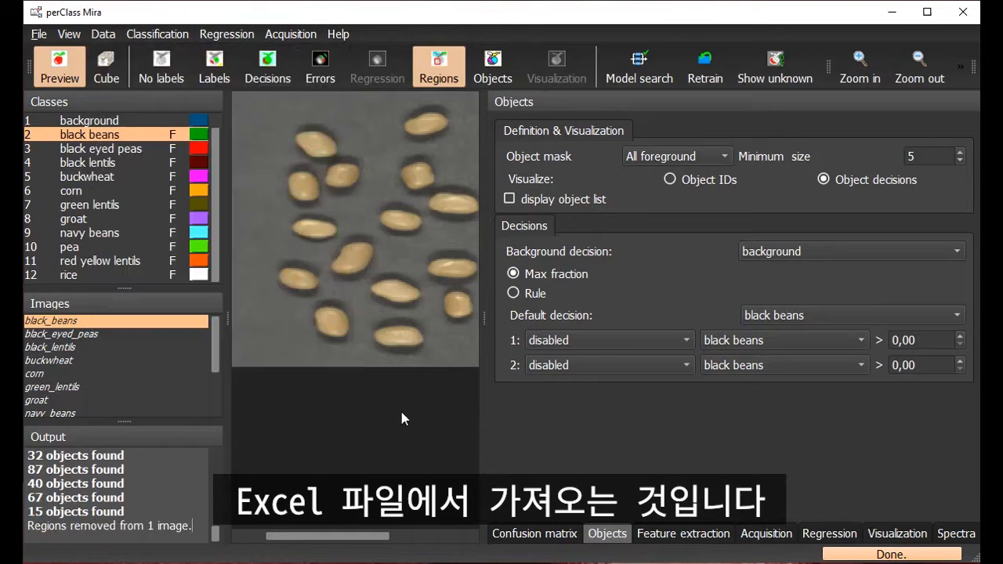
Export the object results of all images to an Excel file named objects in the Tutorial folder
{"action": "key", "text": "ctrl+a"}
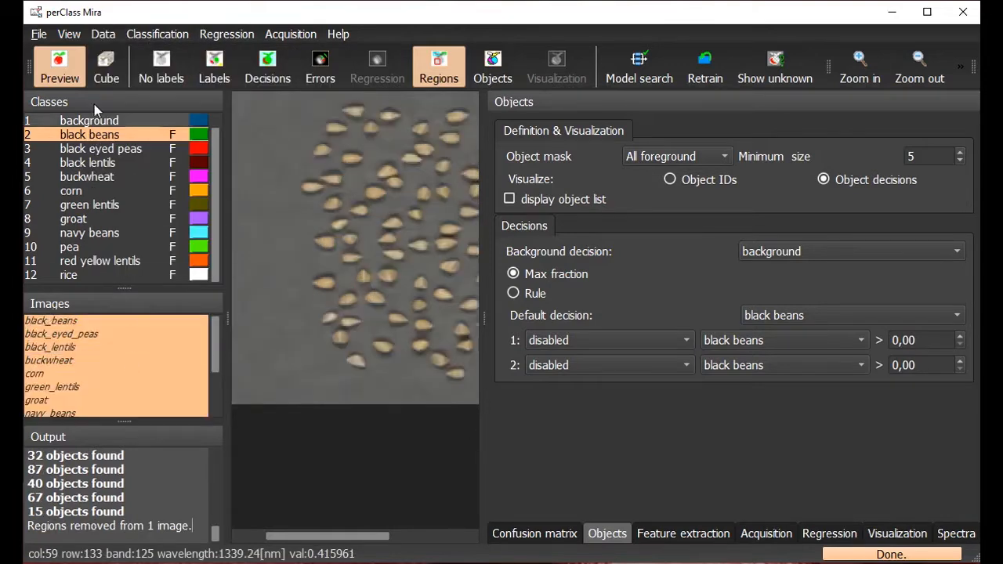
{"action": "left_click", "coordinate": [36, 35]}
{"action": "mouse_move", "coordinate": [111, 216]}
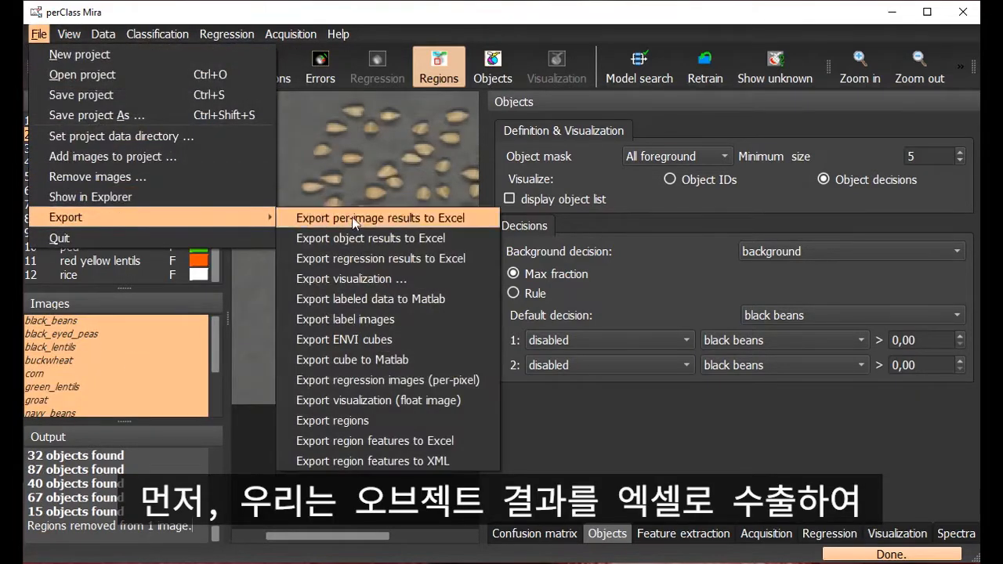
{"action": "left_click", "coordinate": [361, 235]}
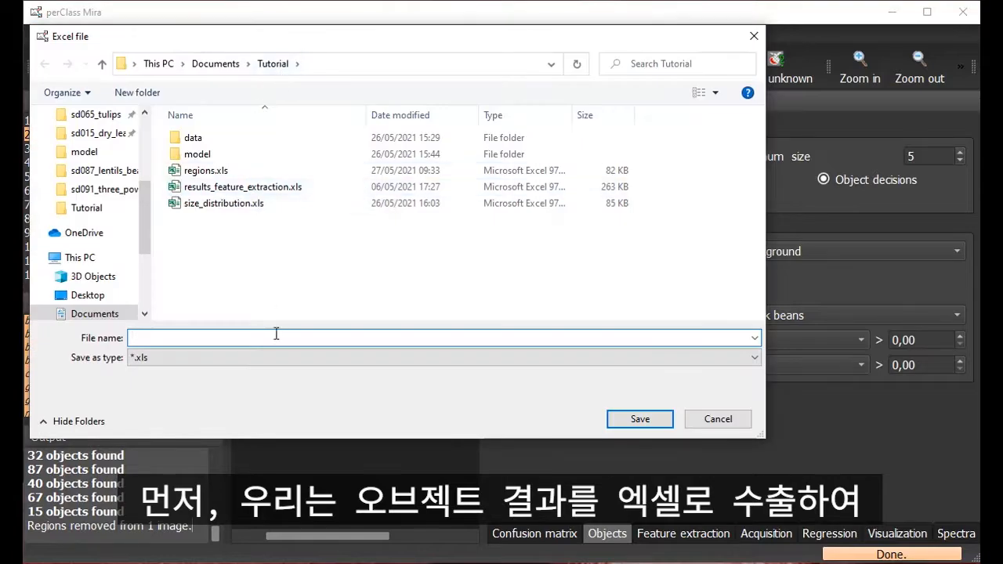
{"action": "type", "text": "objects"}
{"action": "key", "text": "Return"}
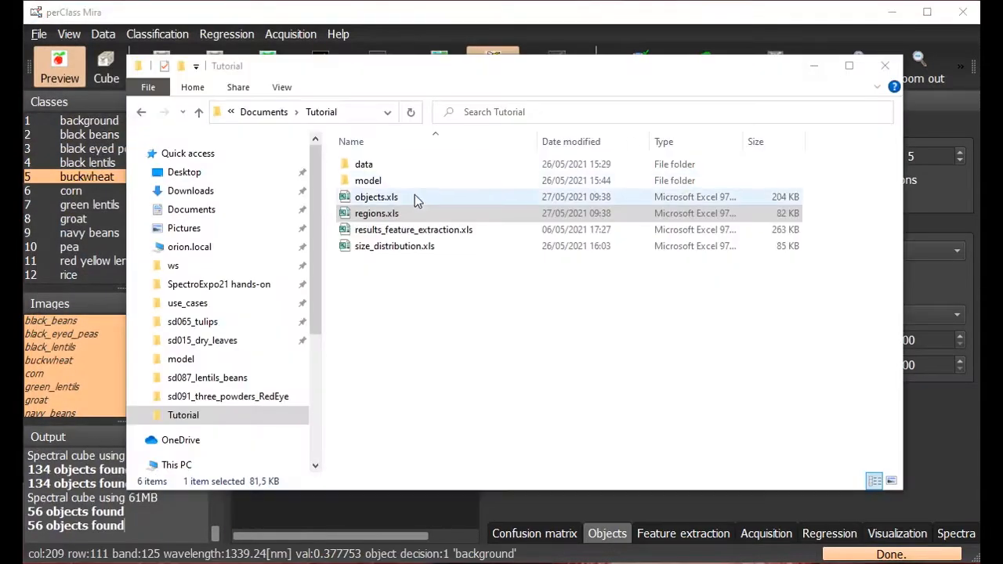
Open objects.xls in Excel and examine the image names, object index, size, position, decision and per-class pixel columns
{"action": "double_click", "coordinate": [414, 195]}
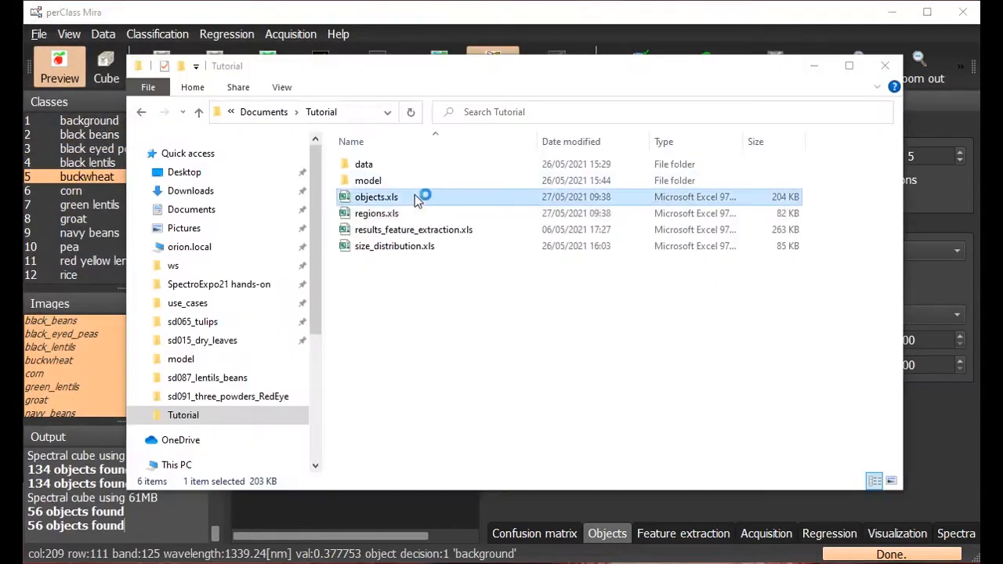
{"action": "left_click", "coordinate": [135, 261]}
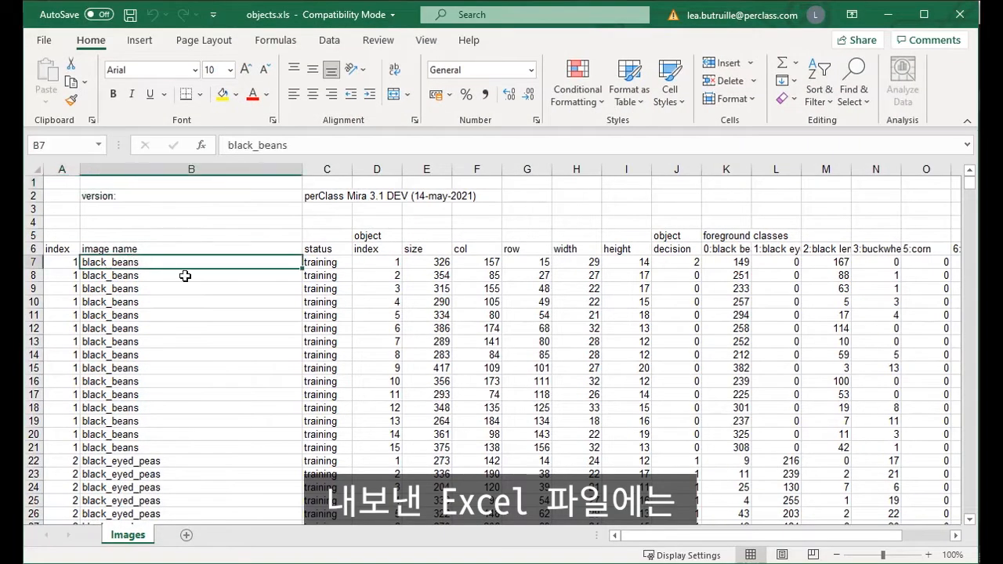
{"action": "left_click_drag", "start_coordinate": [392, 261], "coordinate": [390, 445]}
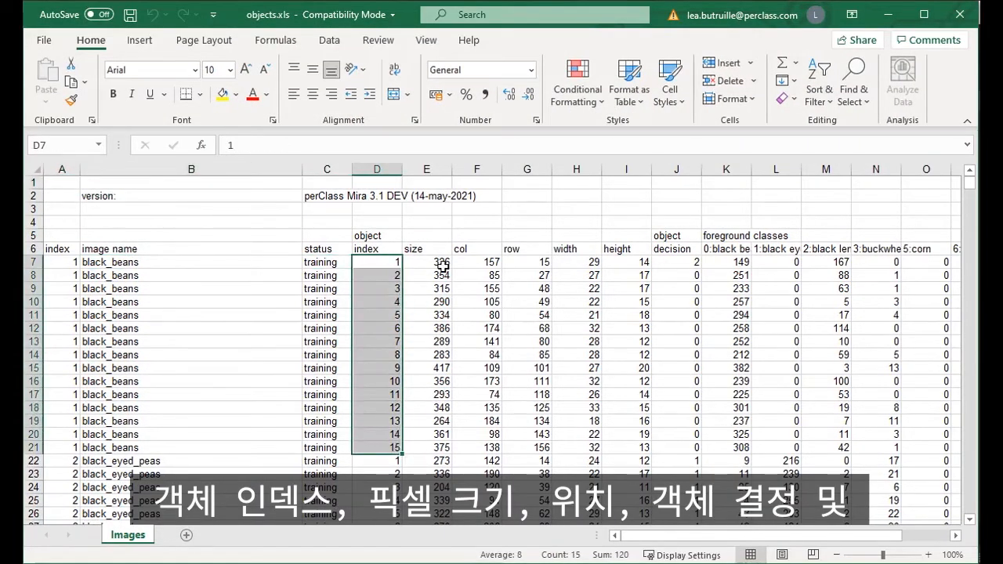
{"action": "left_click_drag", "start_coordinate": [442, 267], "coordinate": [444, 447]}
{"action": "left_click_drag", "start_coordinate": [478, 261], "coordinate": [619, 263]}
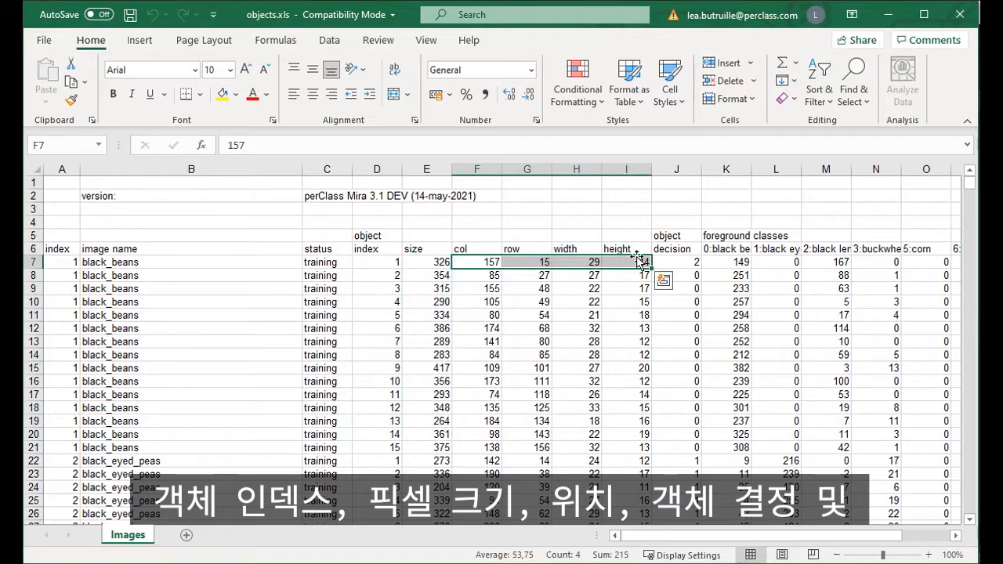
{"action": "left_click_drag", "start_coordinate": [676, 275], "coordinate": [677, 513]}
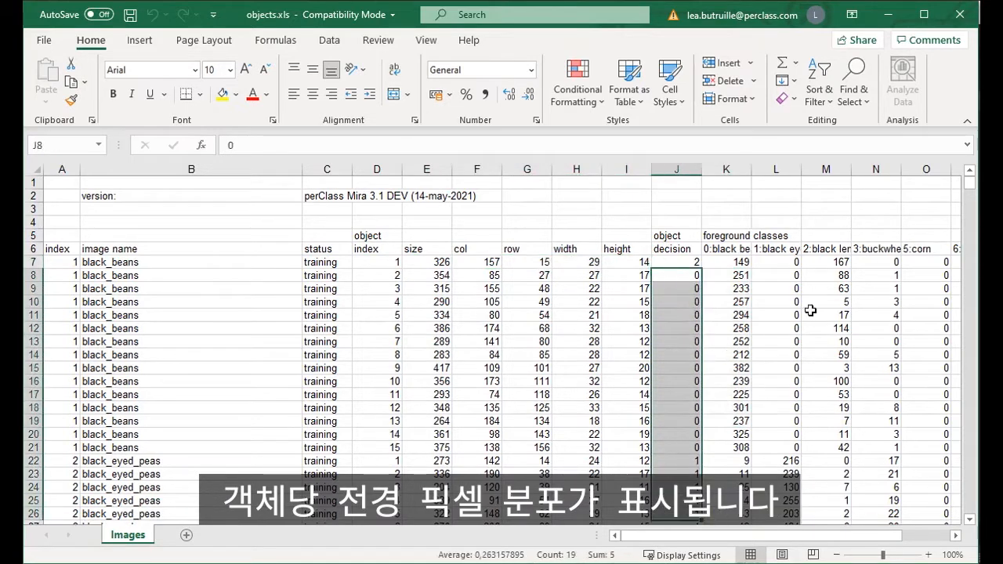
{"action": "scroll", "coordinate": [810, 311], "scroll_direction": "right", "scroll_amount": 3}
{"action": "left_click_drag", "start_coordinate": [431, 263], "coordinate": [441, 447]}
{"action": "scroll", "coordinate": [745, 541], "scroll_direction": "left", "scroll_amount": 3}
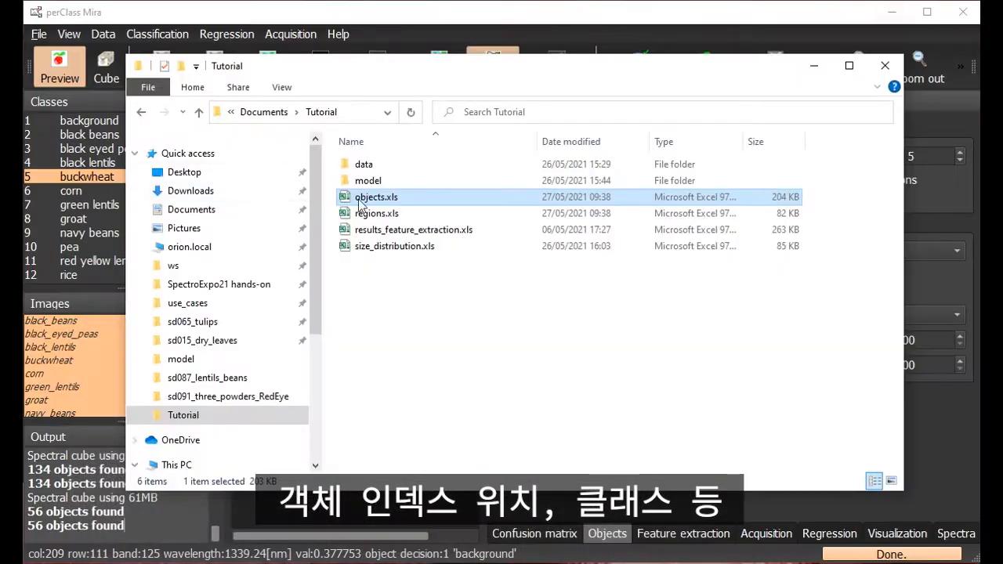
Open regions.xls and examine the col, row, width and height values and the class names under object decision
{"action": "left_click", "coordinate": [374, 214]}
{"action": "double_click", "coordinate": [374, 215]}
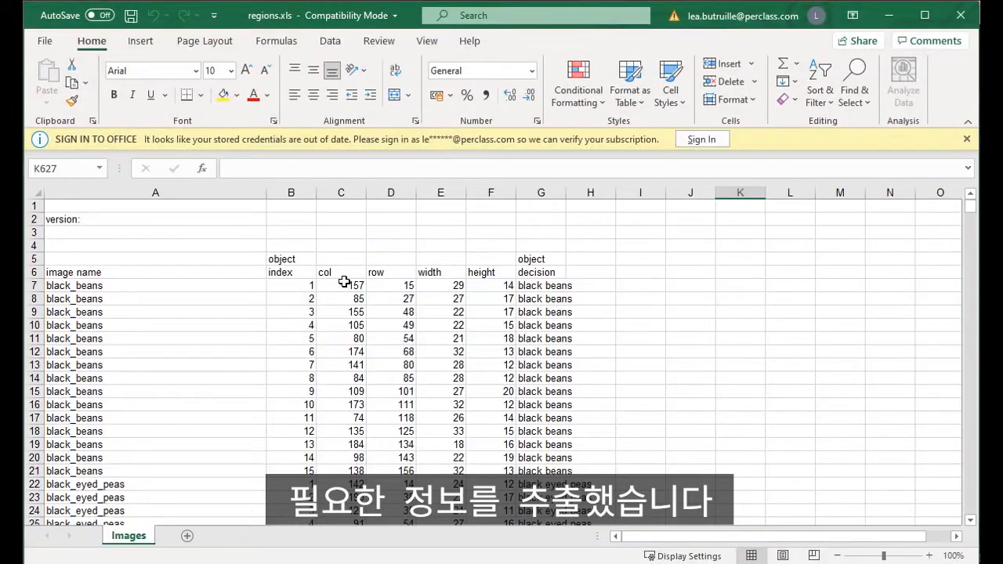
{"action": "left_click_drag", "start_coordinate": [344, 284], "coordinate": [495, 335]}
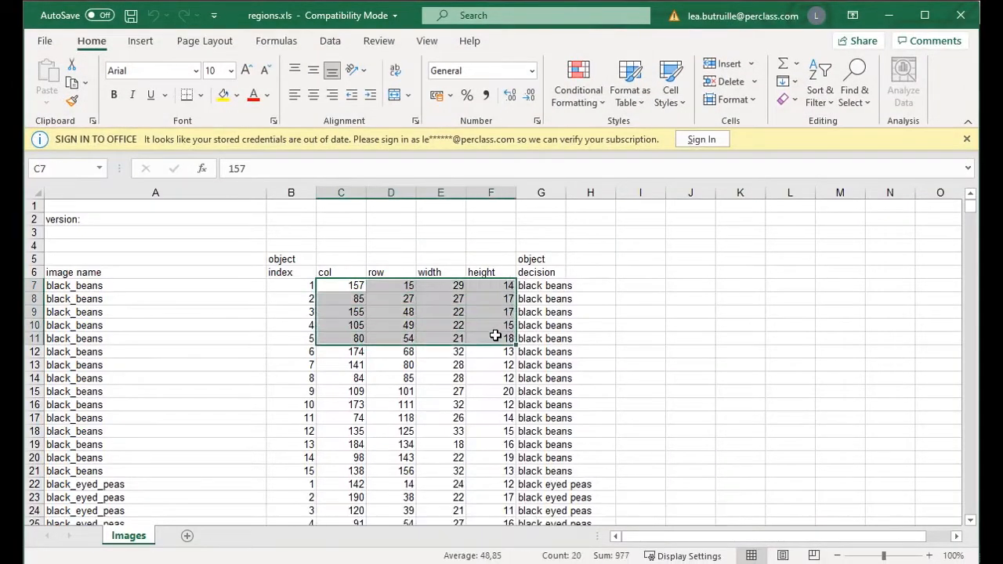
{"action": "left_click_drag", "start_coordinate": [548, 286], "coordinate": [564, 469]}
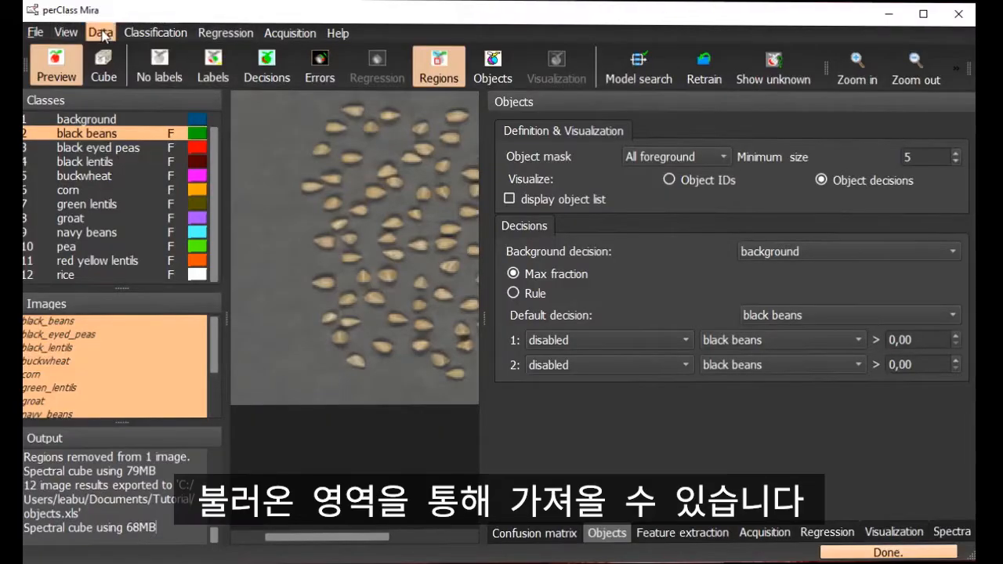
Switch to perClass Mira and import the labelled regions from regions.xls for all selected images
{"action": "left_click", "coordinate": [102, 34]}
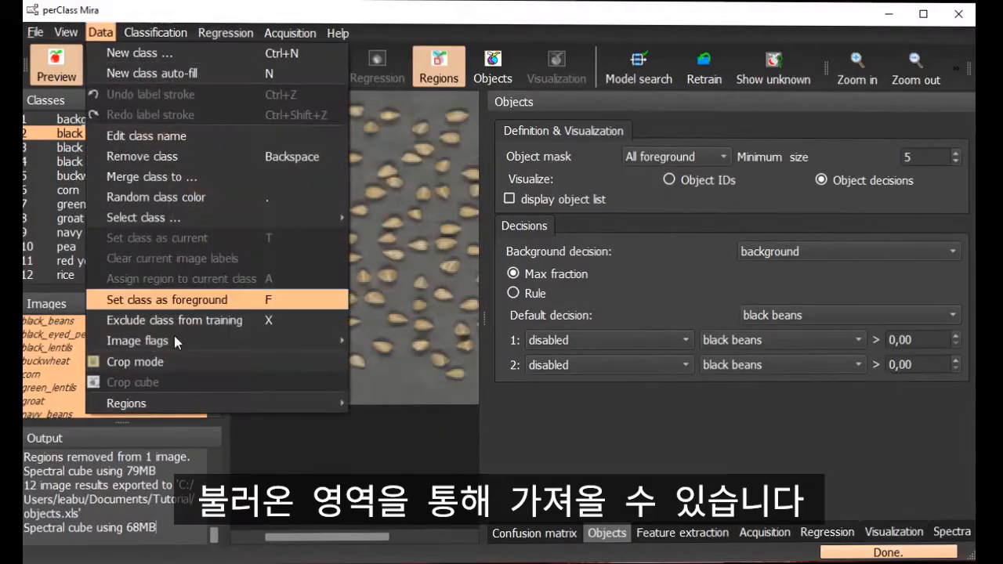
{"action": "mouse_move", "coordinate": [210, 404]}
{"action": "left_click", "coordinate": [404, 404]}
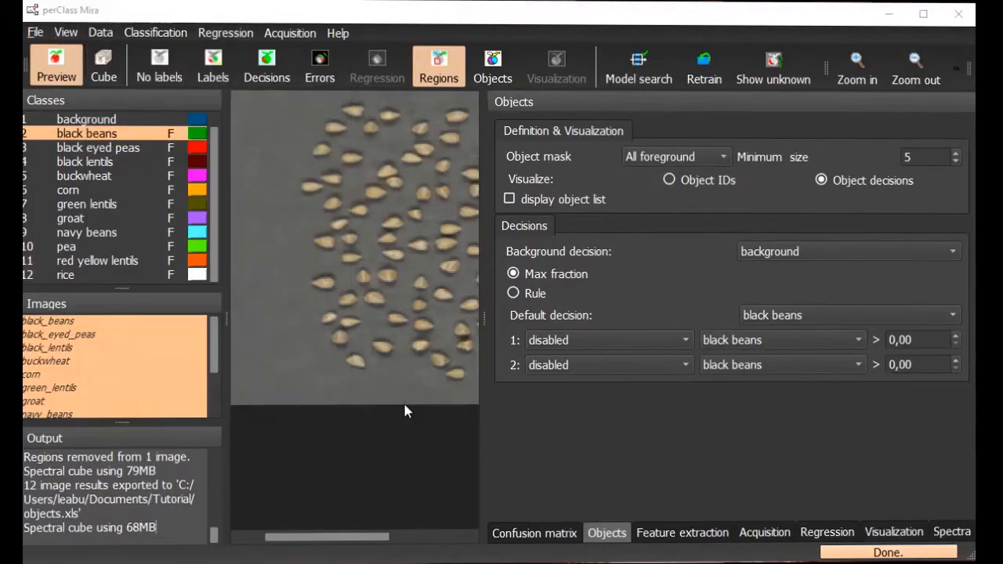
{"action": "left_click", "coordinate": [257, 187]}
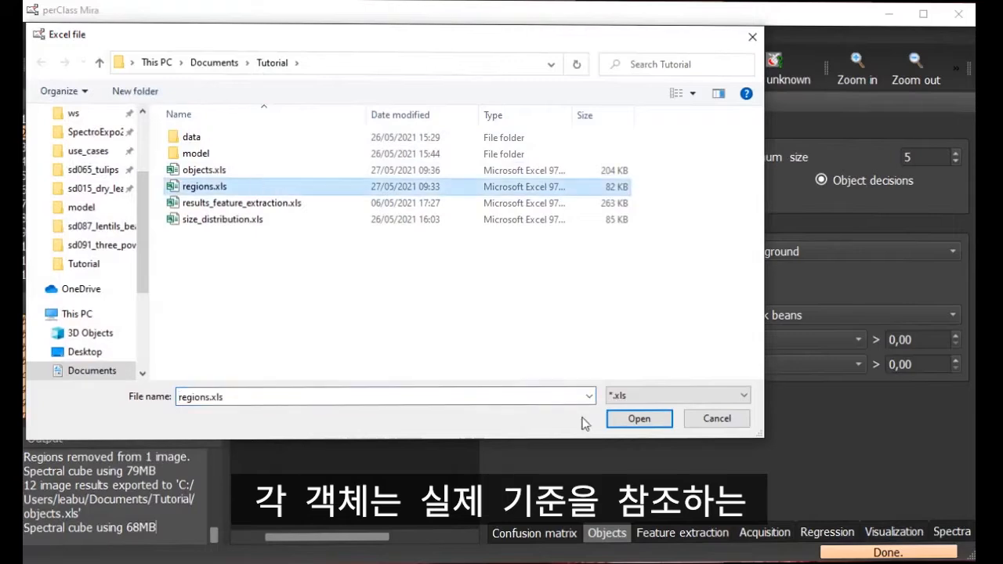
{"action": "left_click", "coordinate": [613, 419]}
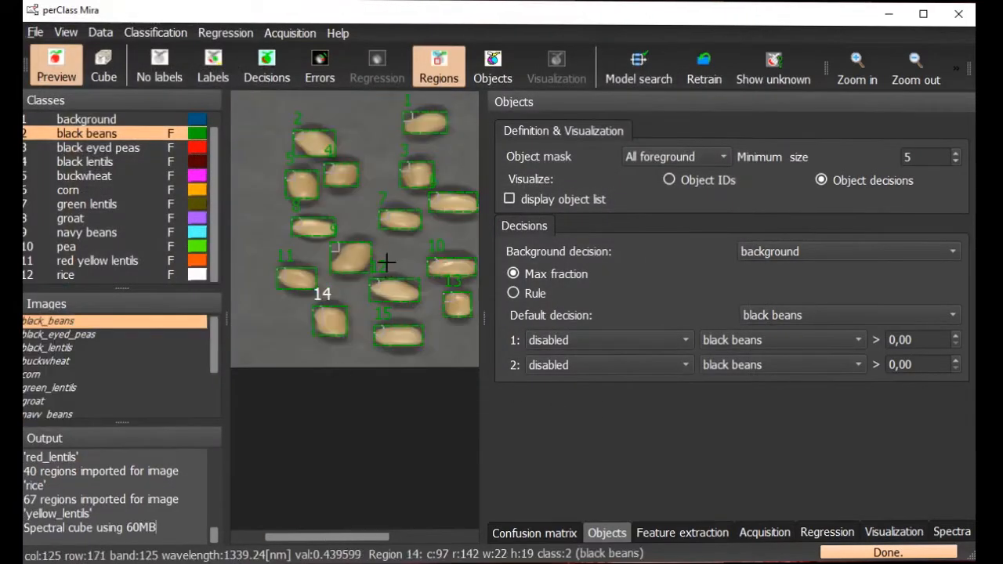
Check the imported regions and their class colours on every scan from black_beans to yellow_lentils
{"action": "scroll", "coordinate": [387, 262], "scroll_direction": "down", "scroll_amount": 2}
{"action": "left_click", "coordinate": [112, 336]}
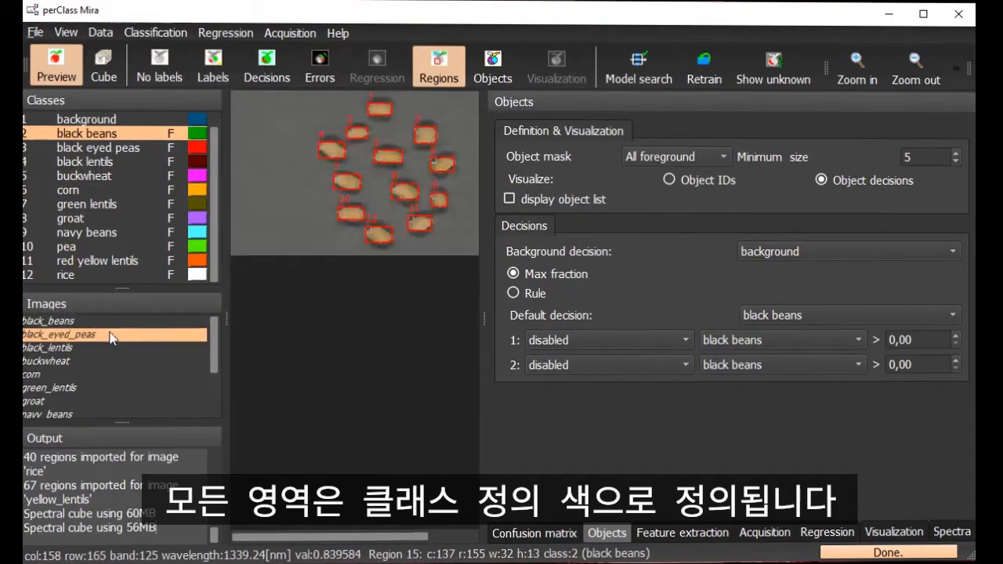
{"action": "key", "text": "Down"}
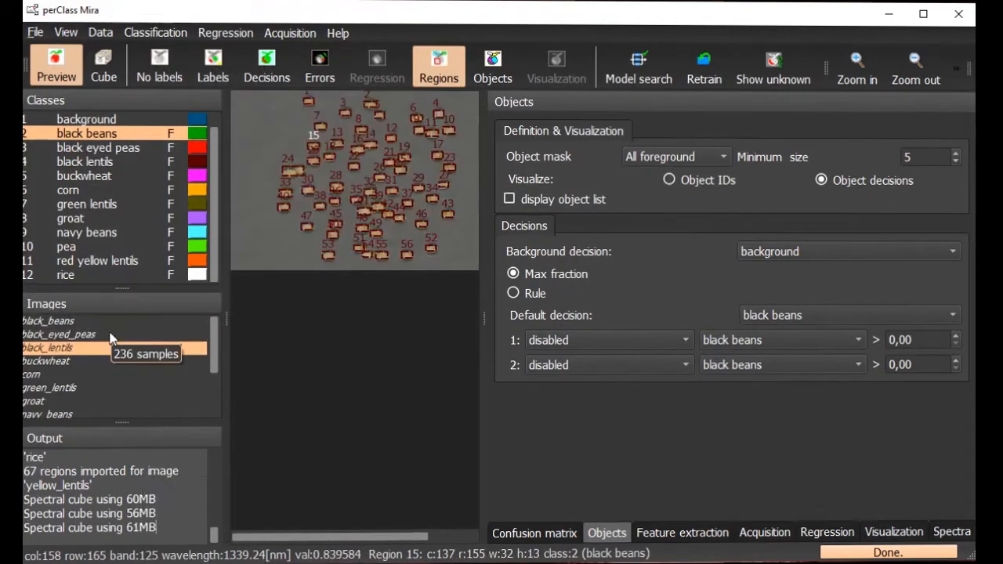
{"action": "key", "text": "Down"}
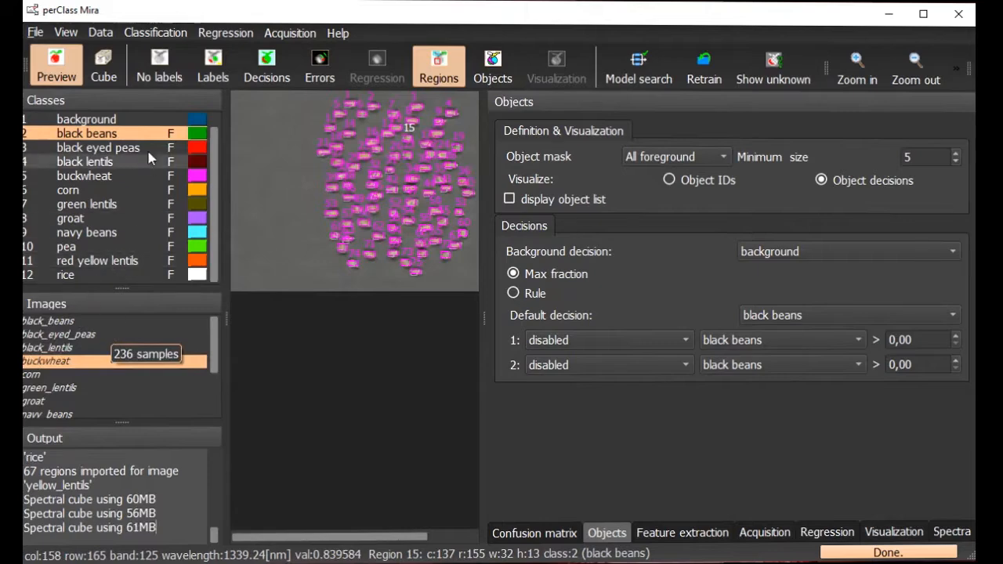
{"action": "left_click", "coordinate": [122, 176]}
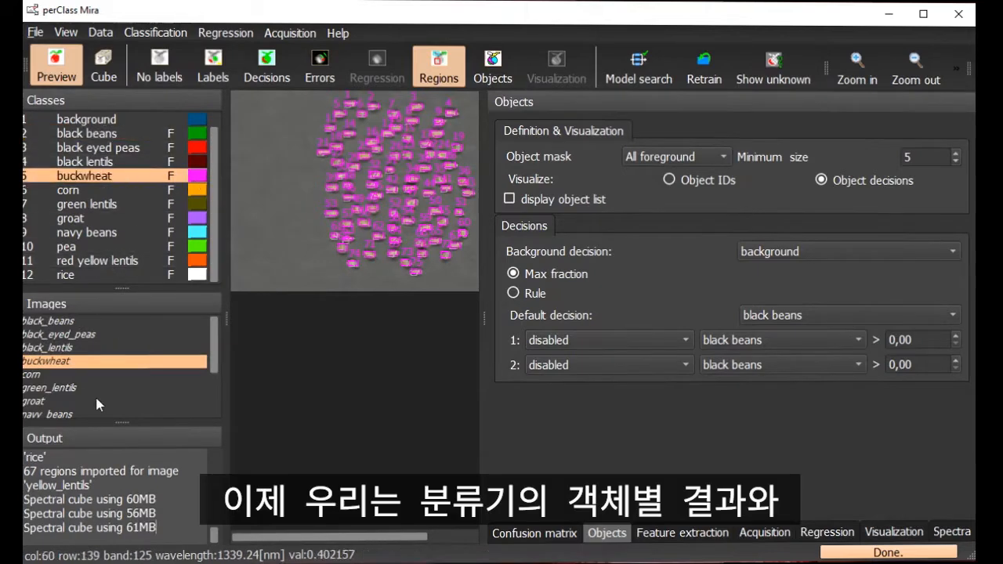
{"action": "left_click", "coordinate": [64, 373]}
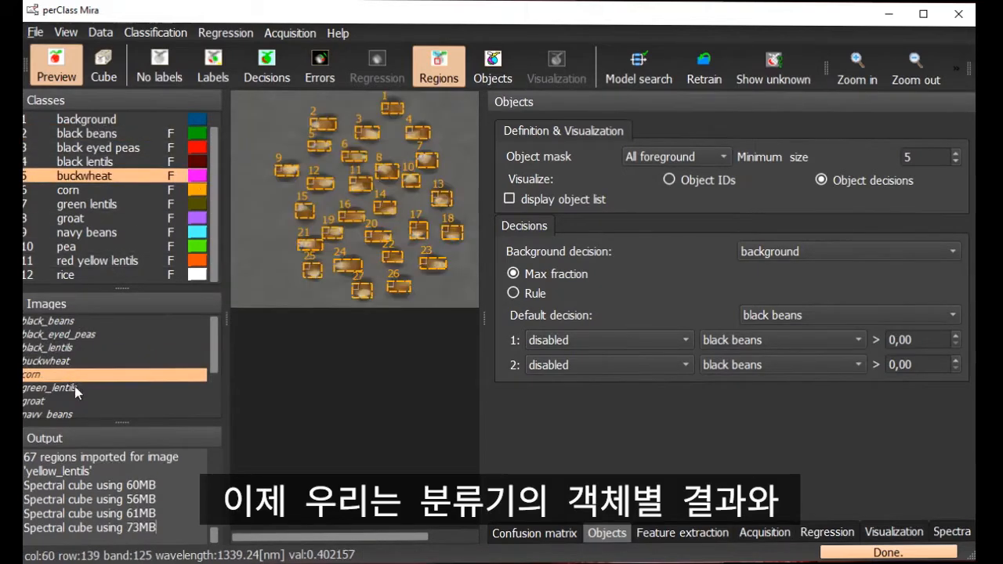
{"action": "left_click", "coordinate": [75, 386]}
{"action": "key", "text": "Down"}
{"action": "key", "text": "Down"}
{"action": "key", "text": "Down"}
{"action": "key", "text": "Down"}
{"action": "key", "text": "Down"}
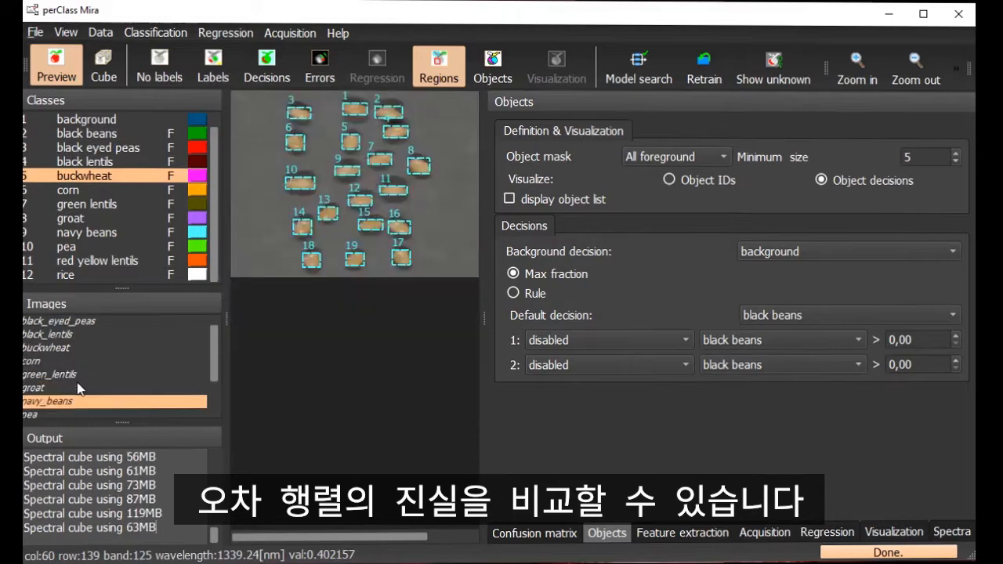
{"action": "key", "text": "Down"}
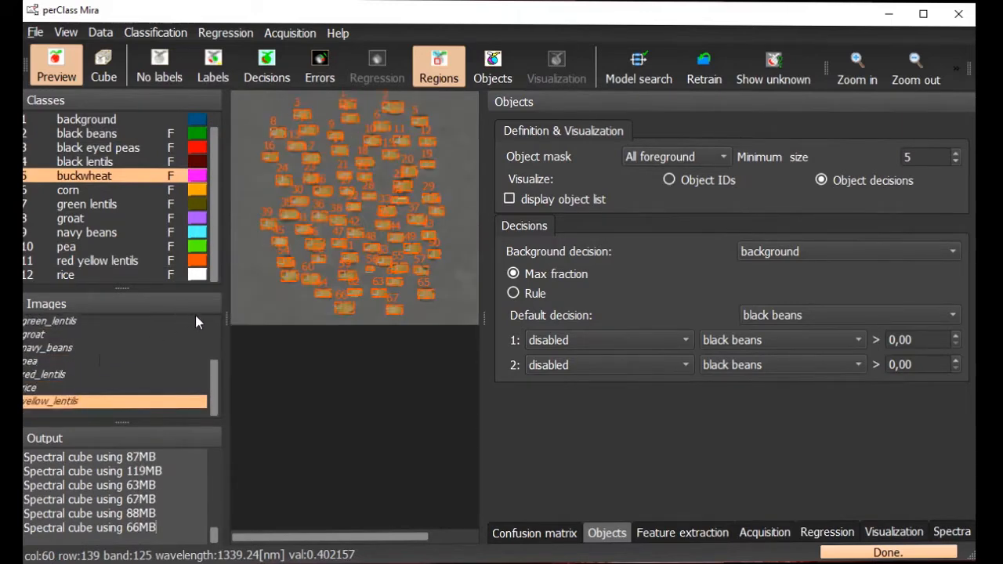
Show the object-level confusion matrix restricted to the black_beans scan
{"action": "left_click", "coordinate": [557, 534]}
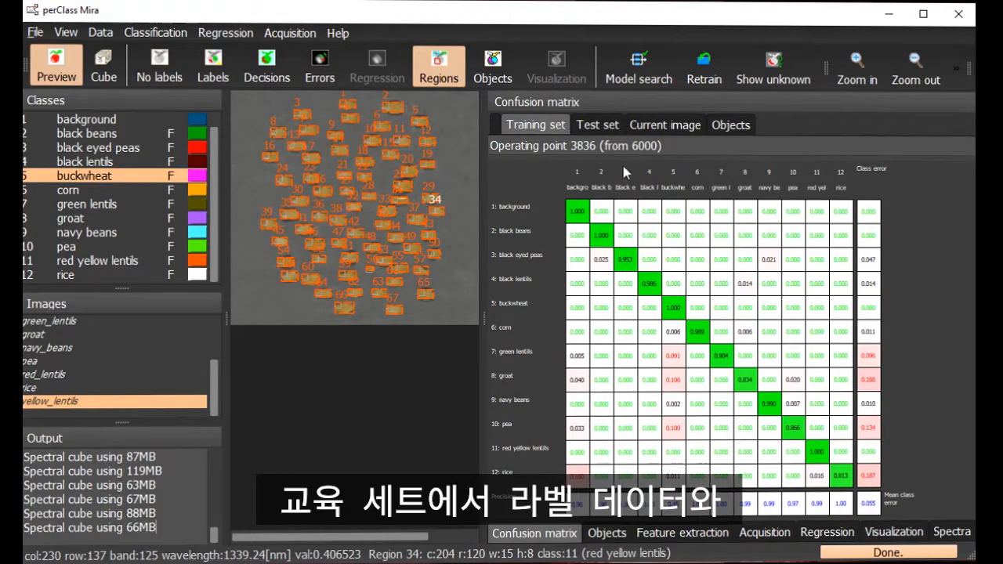
{"action": "scroll", "coordinate": [203, 383], "scroll_direction": "up", "scroll_amount": 5}
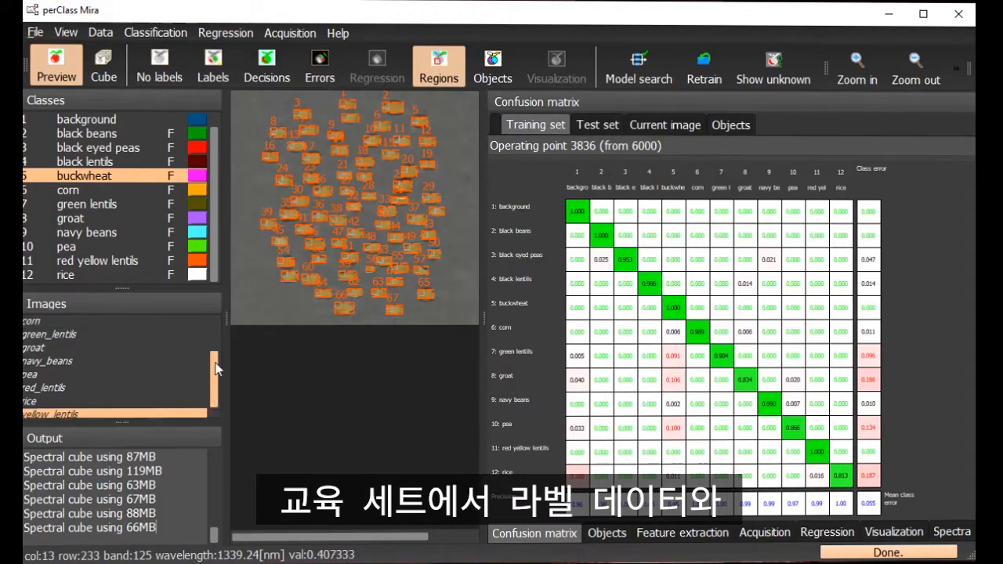
{"action": "left_click", "coordinate": [125, 321]}
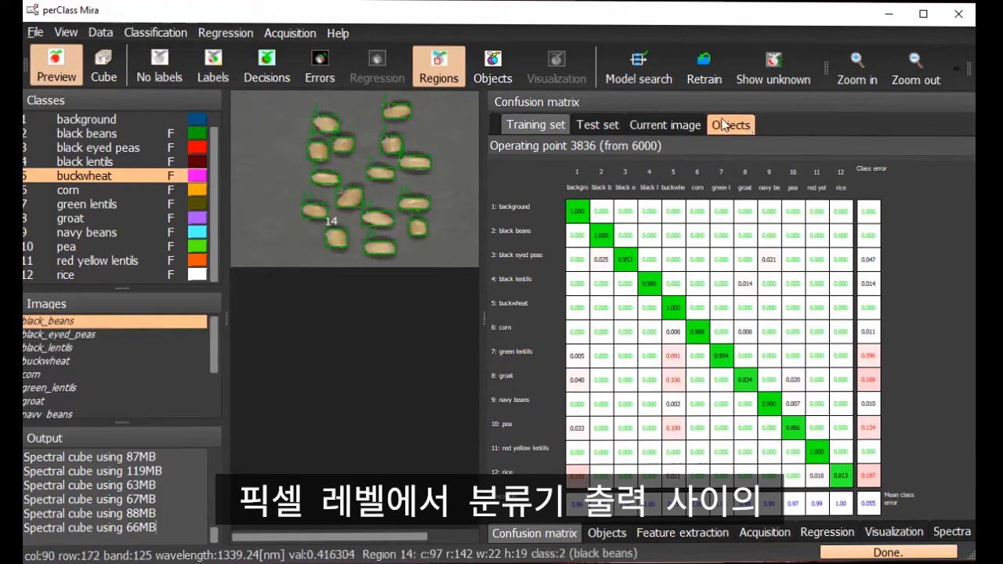
{"action": "left_click", "coordinate": [748, 126]}
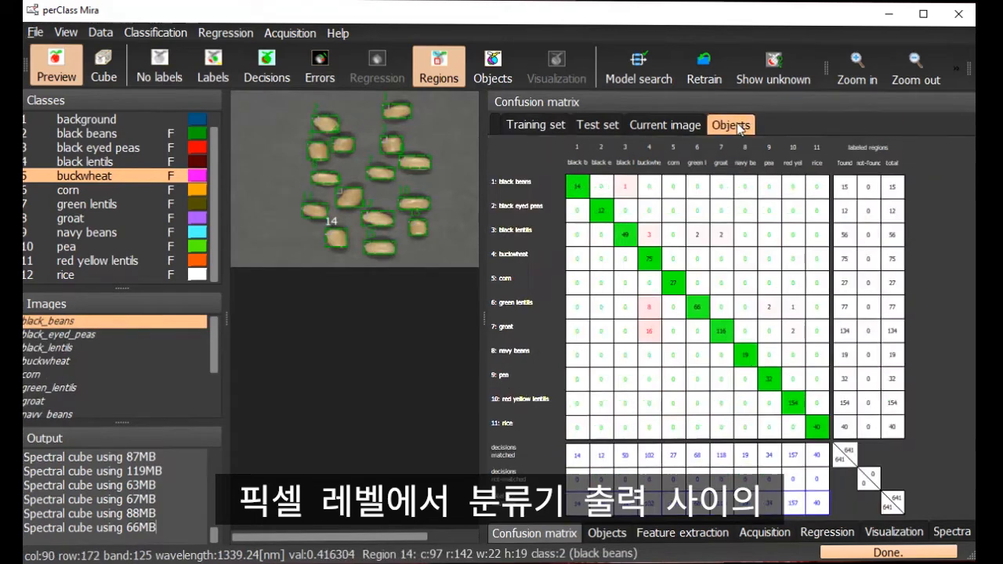
{"action": "right_click", "coordinate": [660, 157]}
{"action": "left_click", "coordinate": [711, 131]}
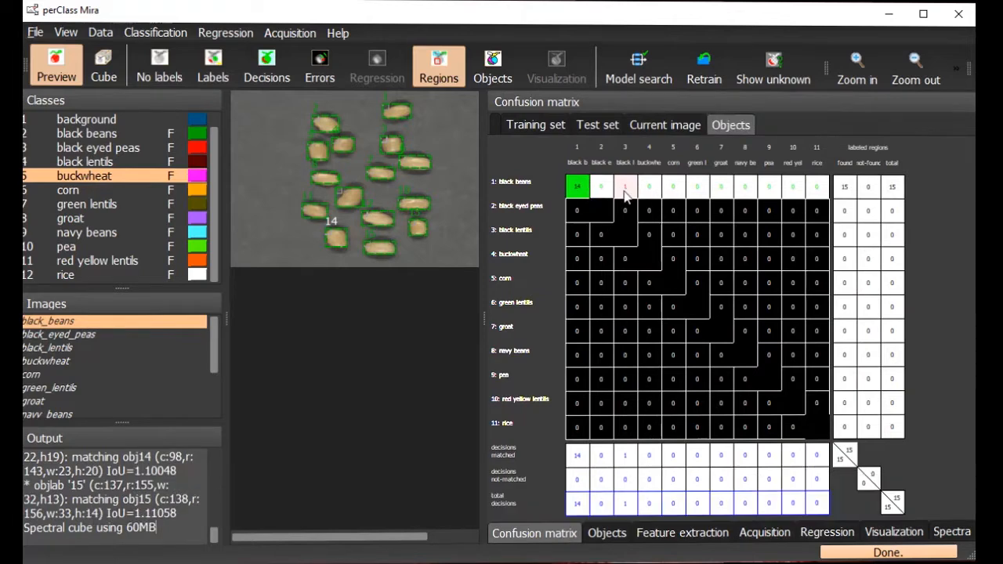
Display the object decisions on the black_beans scan and compare them with the object confusion matrix
{"action": "left_click", "coordinate": [481, 67]}
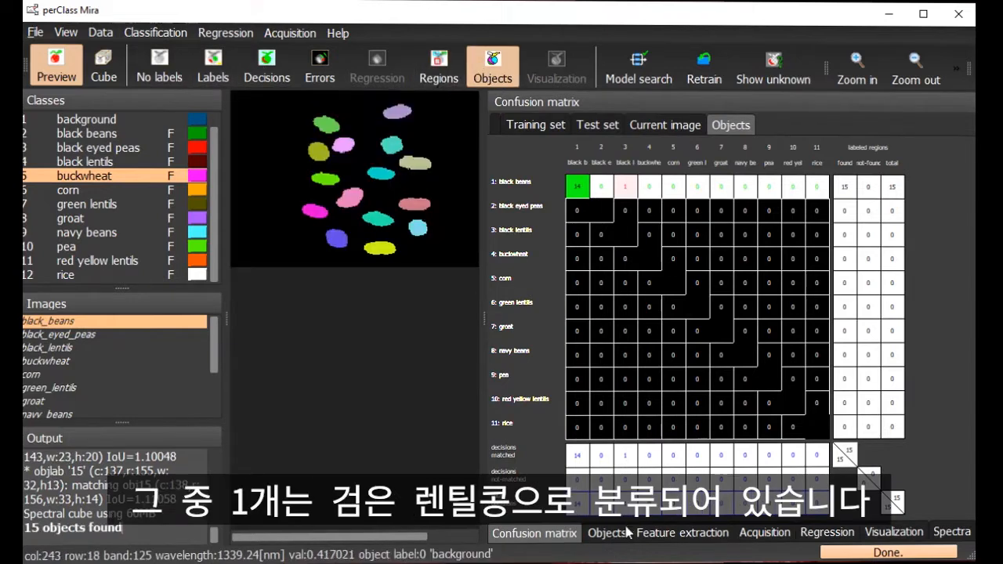
{"action": "left_click", "coordinate": [595, 534]}
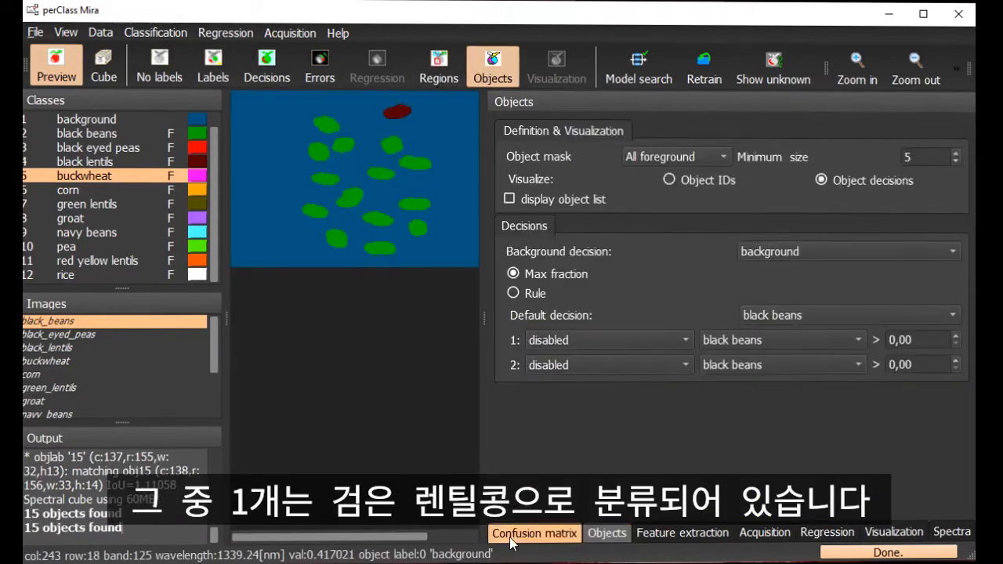
{"action": "left_click", "coordinate": [534, 533]}
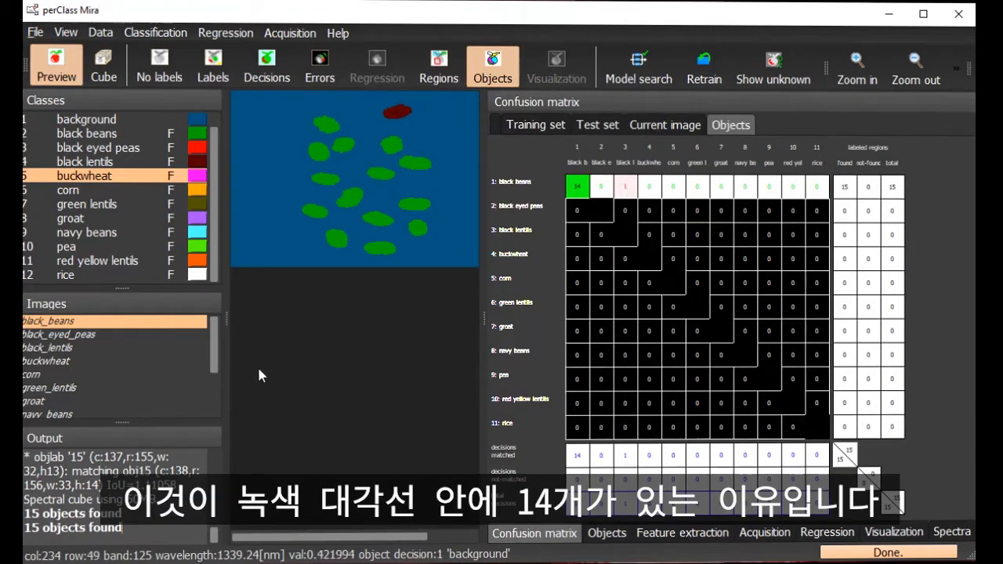
Select all scans and compute the object confusion matrix over all of them
{"action": "left_click", "coordinate": [142, 376]}
{"action": "key", "text": "ctrl+a"}
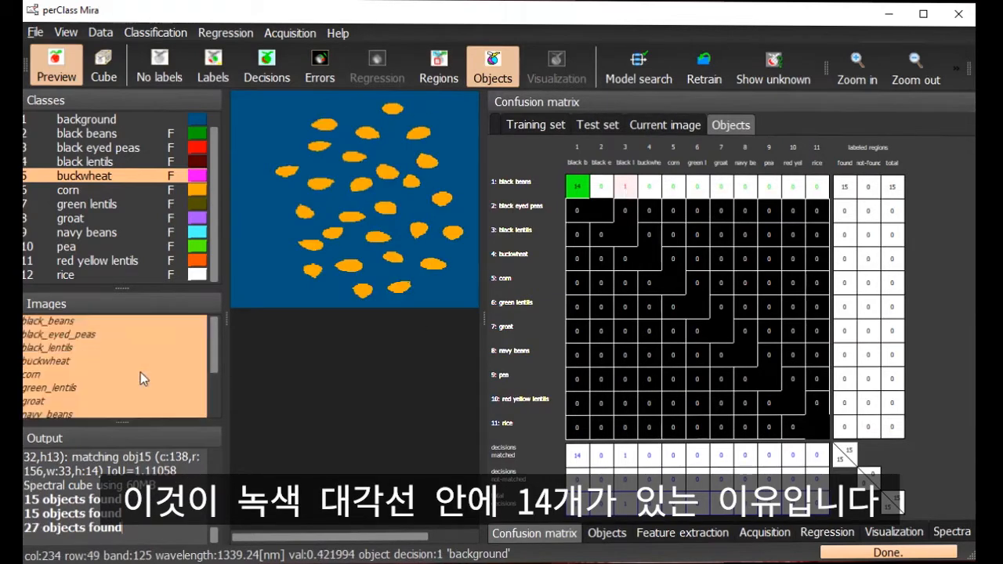
{"action": "right_click", "coordinate": [549, 178]}
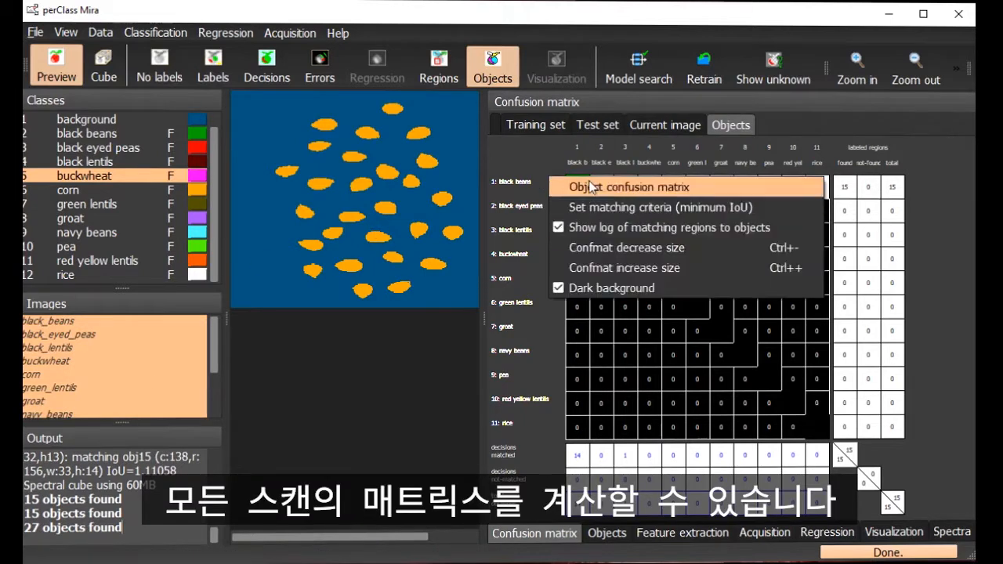
{"action": "left_click", "coordinate": [593, 187]}
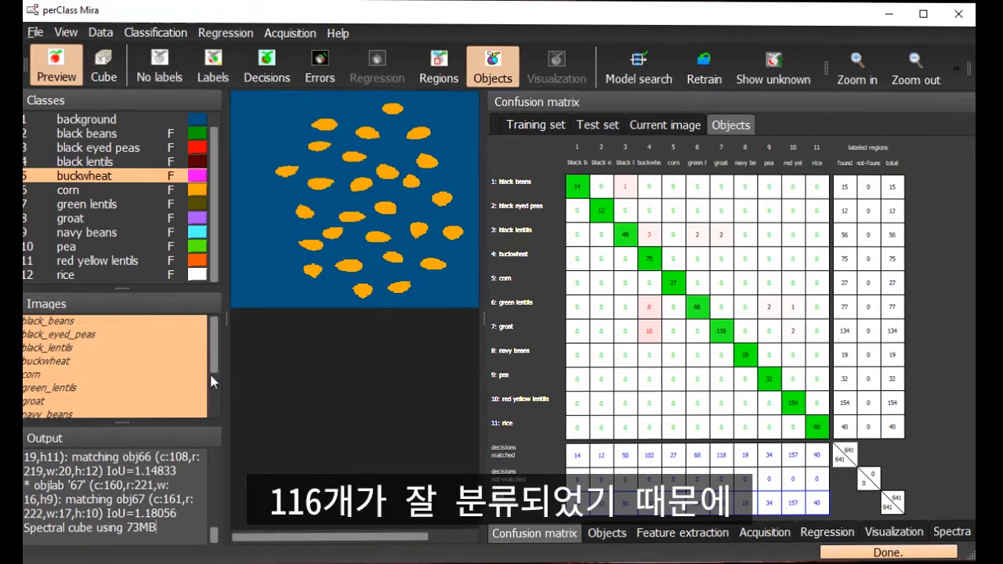
Show the object decisions on the groat scan to inspect its misclassified objects
{"action": "left_click", "coordinate": [91, 402]}
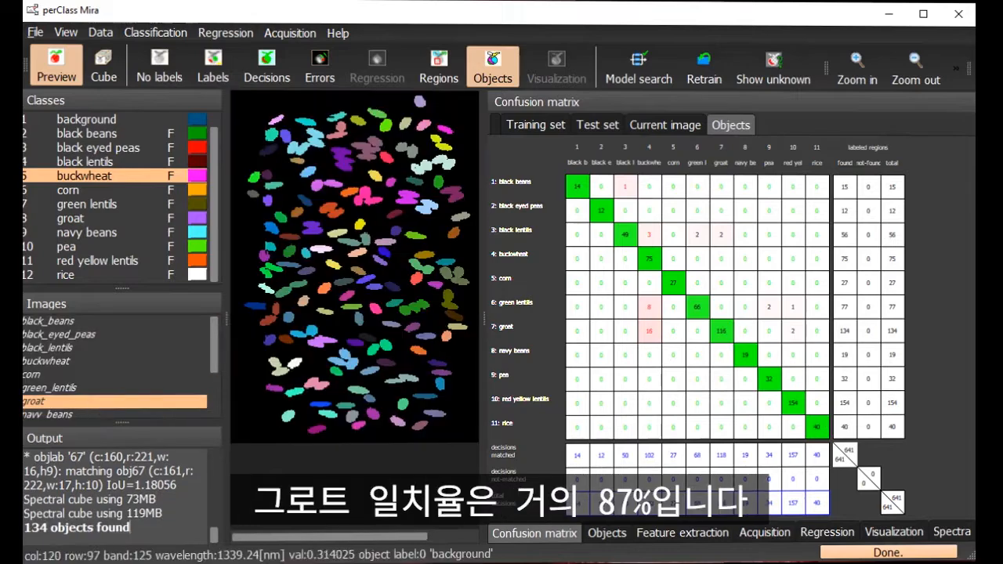
{"action": "left_click", "coordinate": [607, 533]}
{"action": "left_click", "coordinate": [823, 180]}
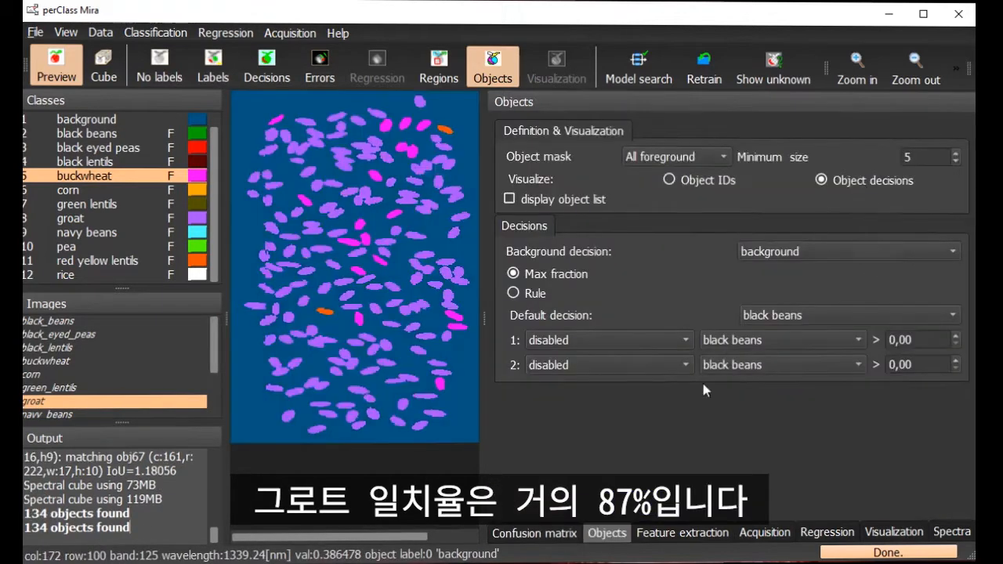
{"action": "left_click", "coordinate": [553, 532]}
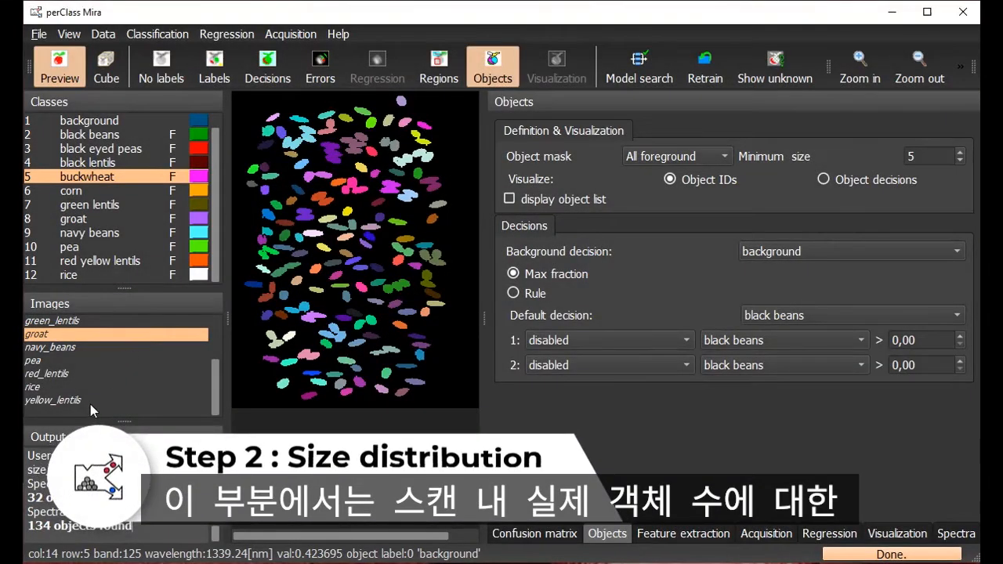
Export the object results of the groat and yellow_lentils scans to an Excel file named size_distribution
{"action": "left_click", "coordinate": [39, 35]}
{"action": "mouse_move", "coordinate": [240, 217]}
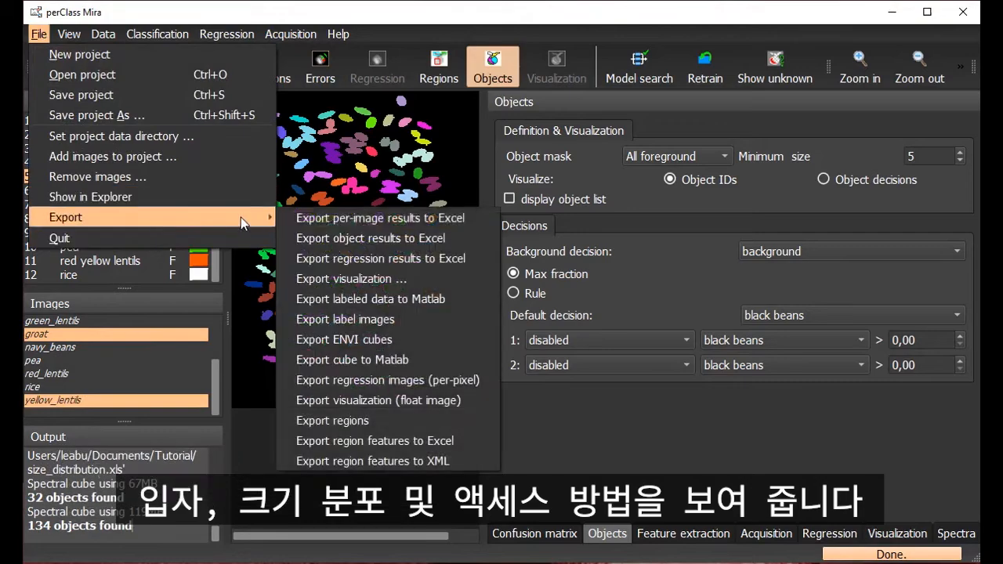
{"action": "left_click", "coordinate": [355, 236]}
{"action": "type", "text": "si"}
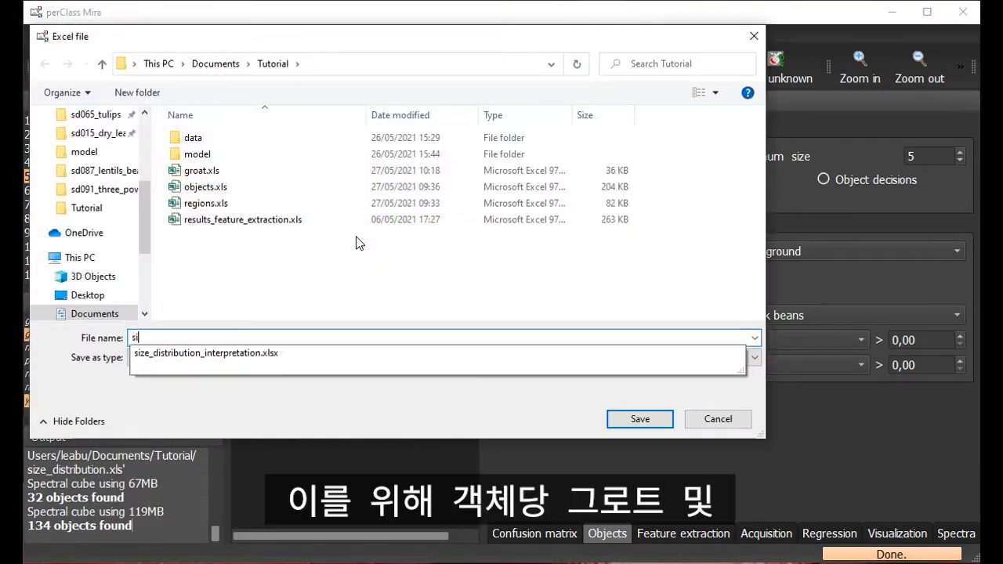
{"action": "type", "text": "ze_distribution"}
{"action": "key", "text": "Return"}
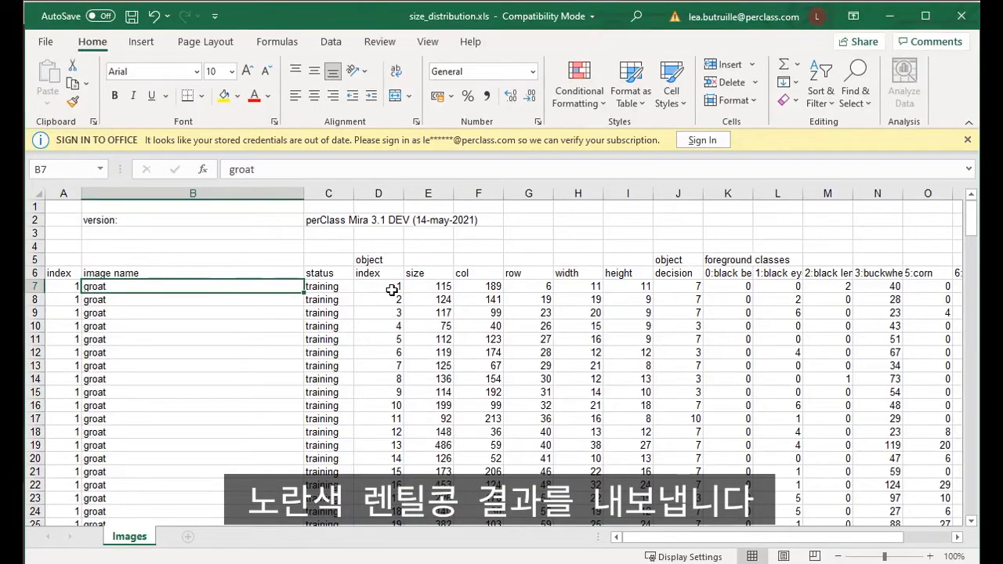
Examine the per-object size and position data for groat and yellow_lentils in size_distribution.xls in Excel
{"action": "left_click_drag", "start_coordinate": [391, 290], "coordinate": [831, 286]}
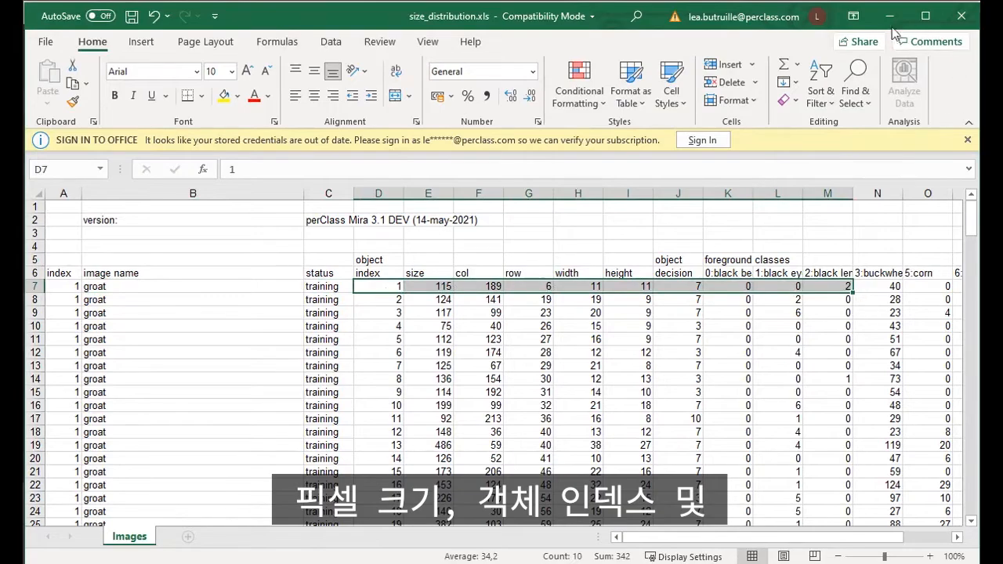
{"action": "left_click_drag", "start_coordinate": [971, 216], "coordinate": [970, 431]}
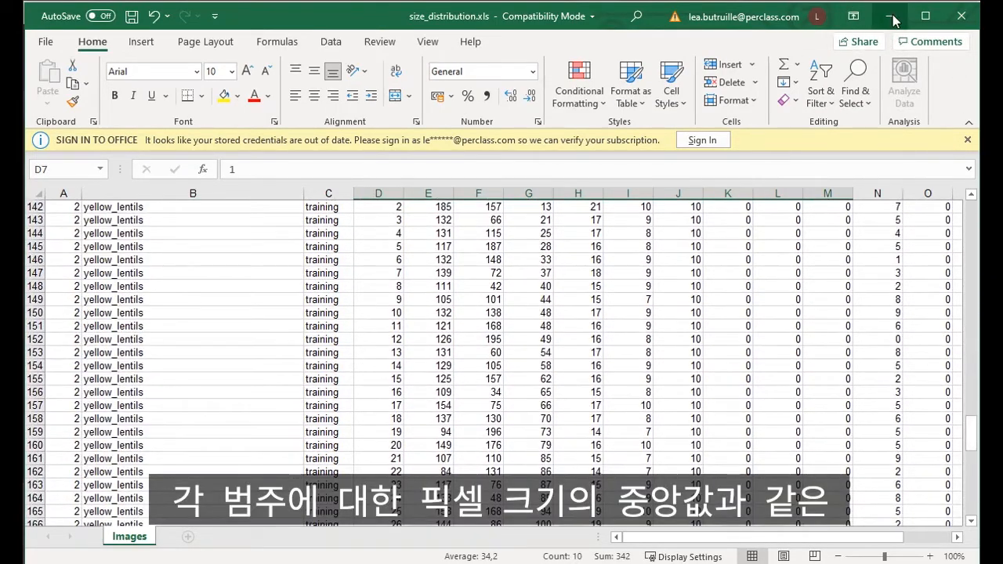
{"action": "left_click", "coordinate": [891, 16]}
In size_distribution_interpretation.xlsx, review the yellow_lentils median formula in F7 and the rounded size-to-median ratio formula in D7
{"action": "left_click", "coordinate": [336, 263]}
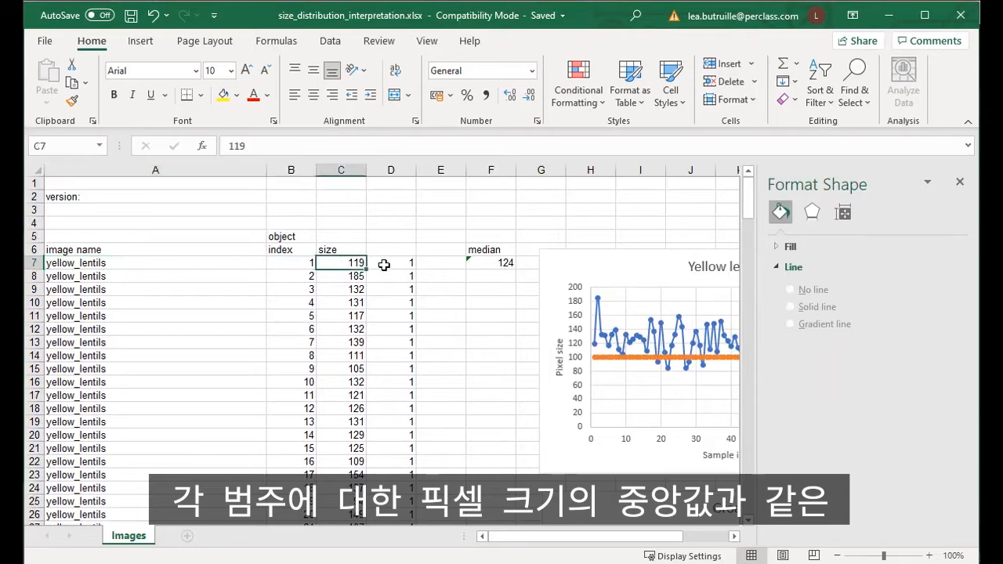
{"action": "left_click", "coordinate": [485, 263]}
{"action": "key", "text": "F2"}
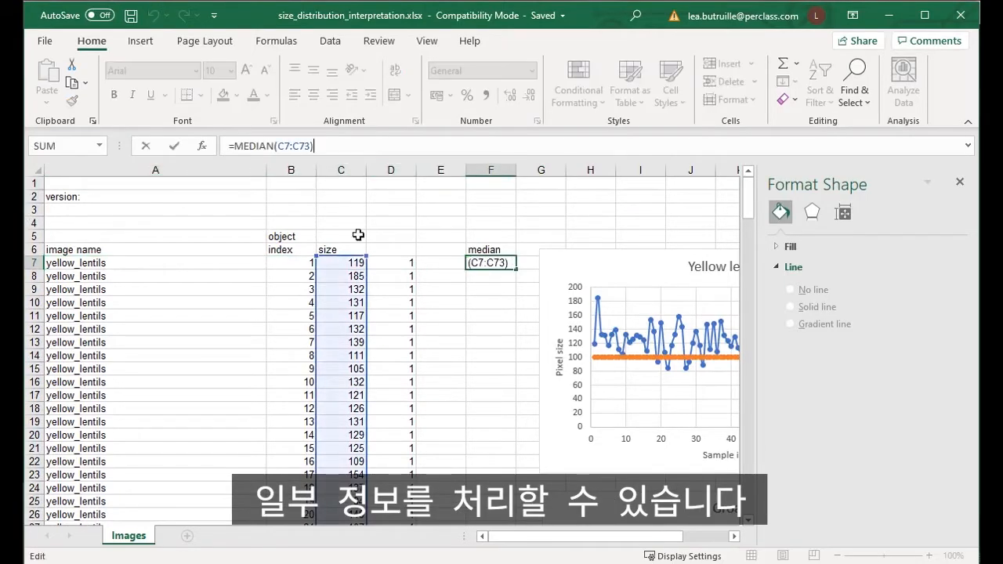
{"action": "key", "text": "Return"}
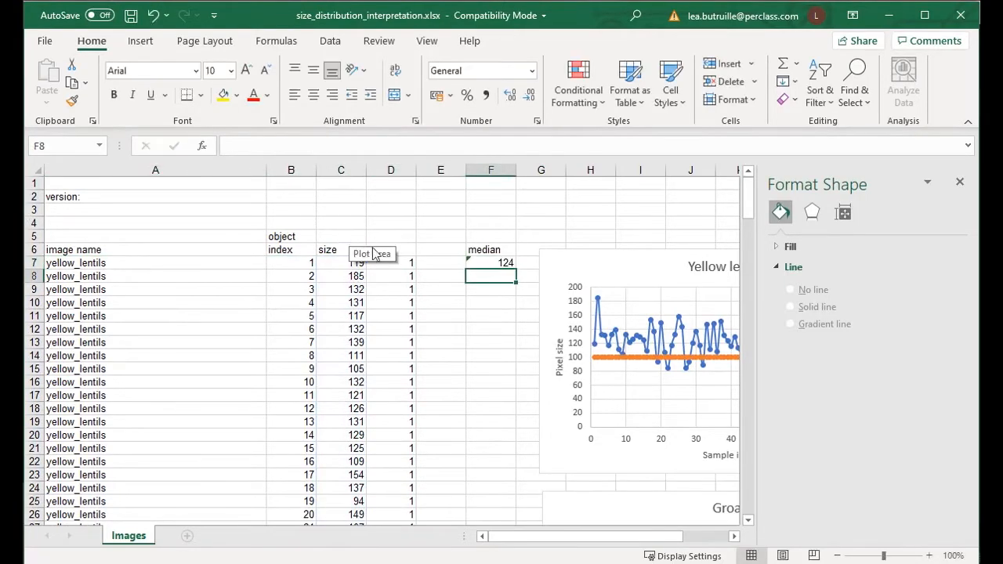
{"action": "left_click", "coordinate": [401, 263]}
{"action": "left_click", "coordinate": [338, 143]}
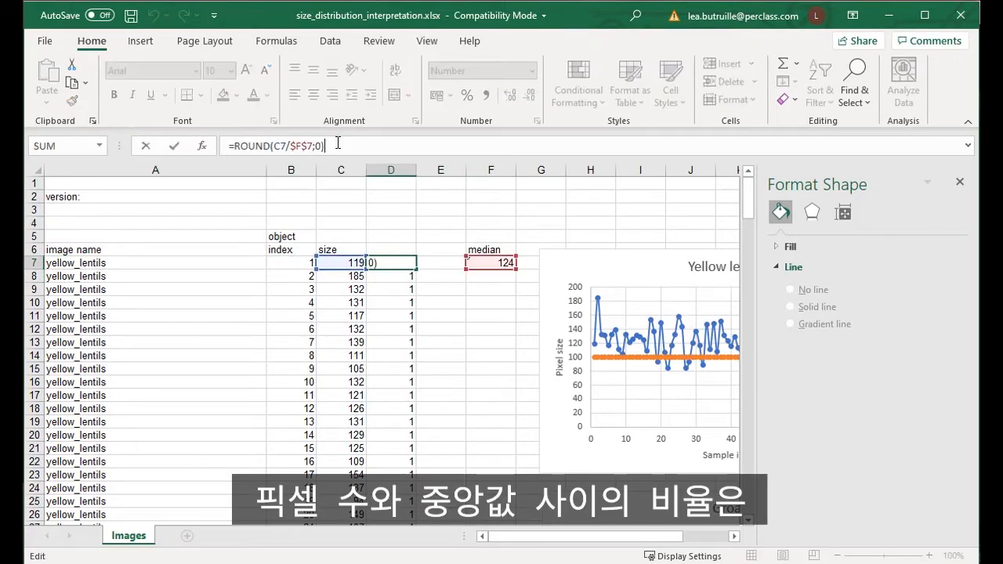
{"action": "key", "text": "Return"}
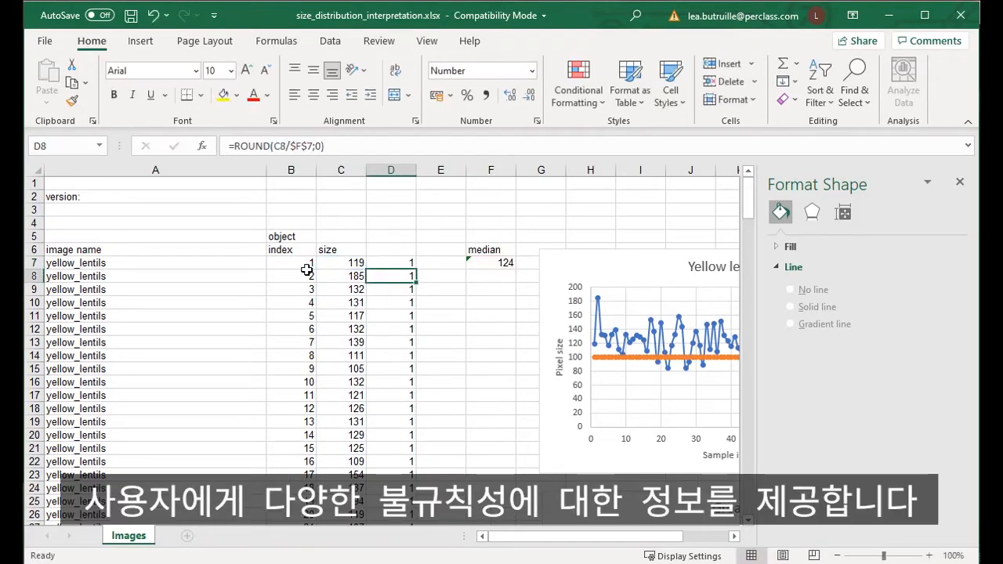
Examine the yellow_lentils index, size and ratio columns together with the Yellow lentils chart
{"action": "left_click_drag", "start_coordinate": [305, 267], "coordinate": [392, 502]}
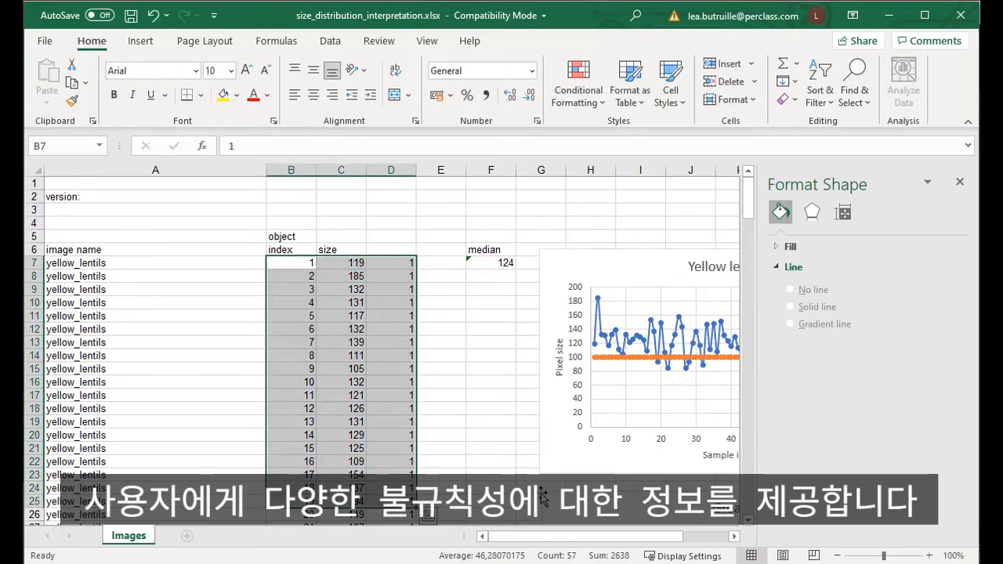
{"action": "scroll", "coordinate": [560, 281], "scroll_direction": "right", "scroll_amount": 3}
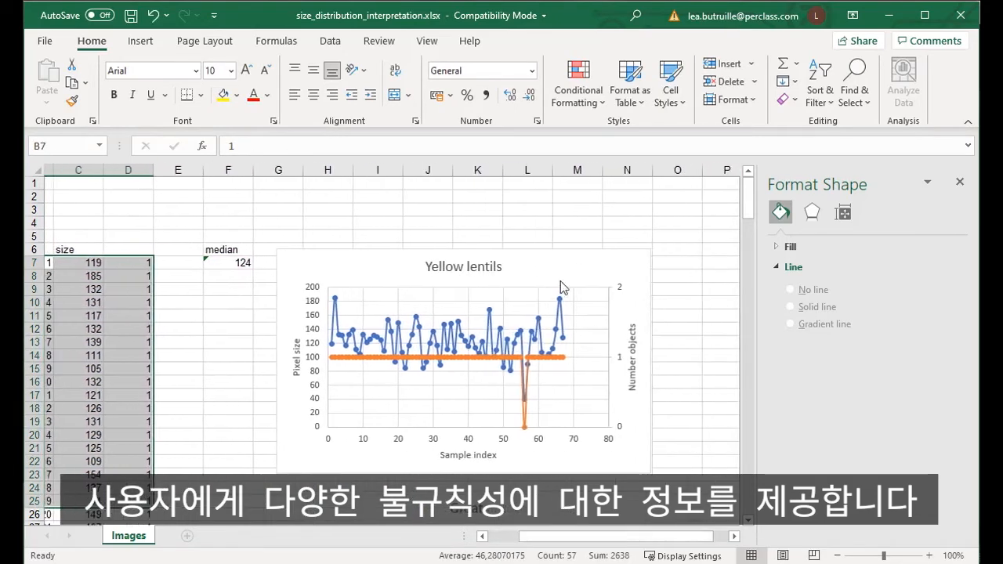
{"action": "left_click", "coordinate": [564, 274]}
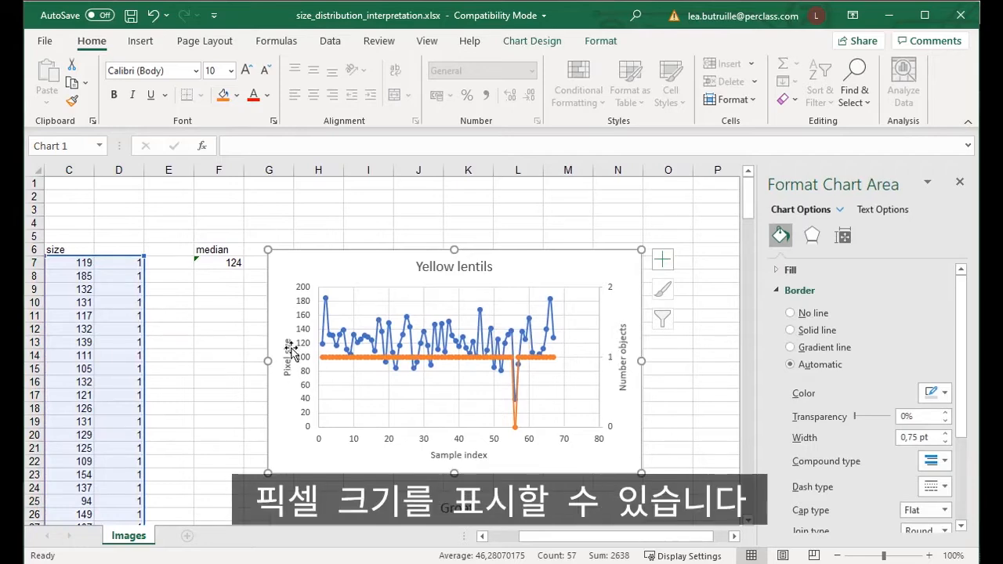
Switch to perClass Mira and inspect object 56 of the yellow_lentils scan up close without labels
{"action": "mouse_move", "coordinate": [515, 428]}
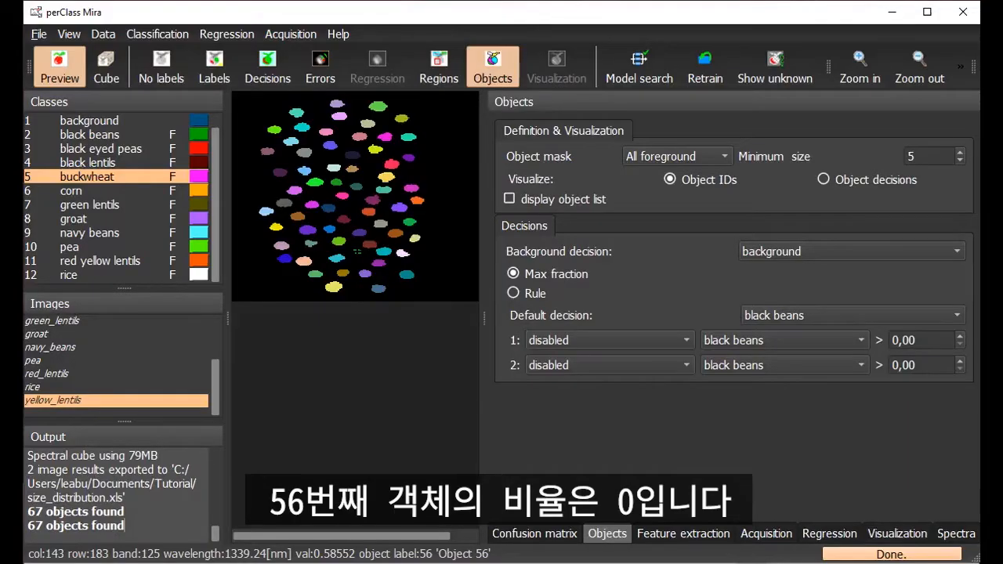
{"action": "scroll", "coordinate": [357, 250], "scroll_direction": "up", "scroll_amount": 4}
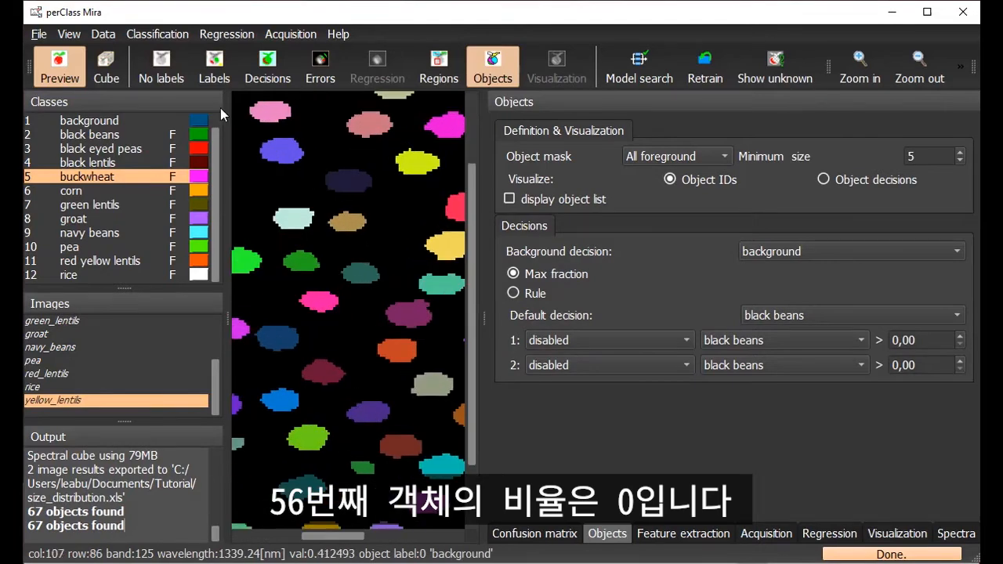
{"action": "left_click", "coordinate": [161, 67]}
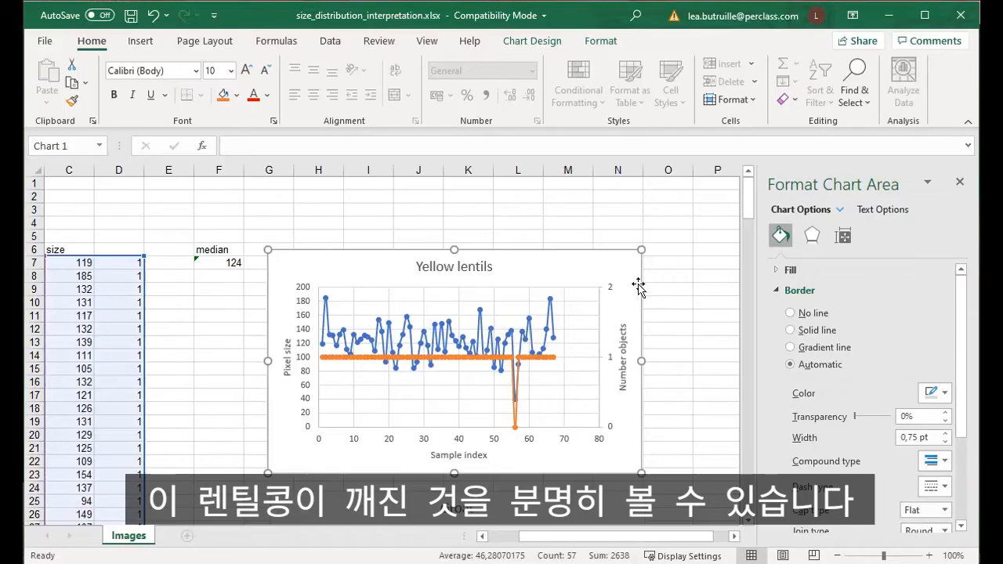
Switch to Excel and examine the Groat chart of pixel size and number of objects per sample
{"action": "scroll", "coordinate": [708, 340], "scroll_direction": "down", "scroll_amount": 3}
{"action": "left_click", "coordinate": [707, 340]}
{"action": "left_click", "coordinate": [615, 392]}
{"action": "scroll", "coordinate": [615, 391], "scroll_direction": "down", "scroll_amount": 4}
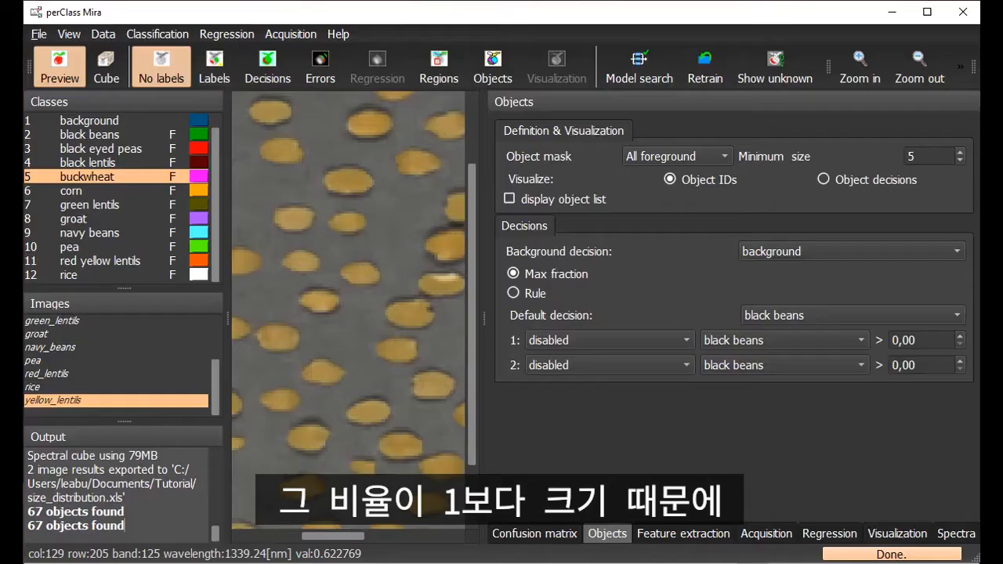
Switch to perClass Mira and show the object IDs on the groat scan to check for connected objects
{"action": "scroll", "coordinate": [262, 274], "scroll_direction": "down", "scroll_amount": 3}
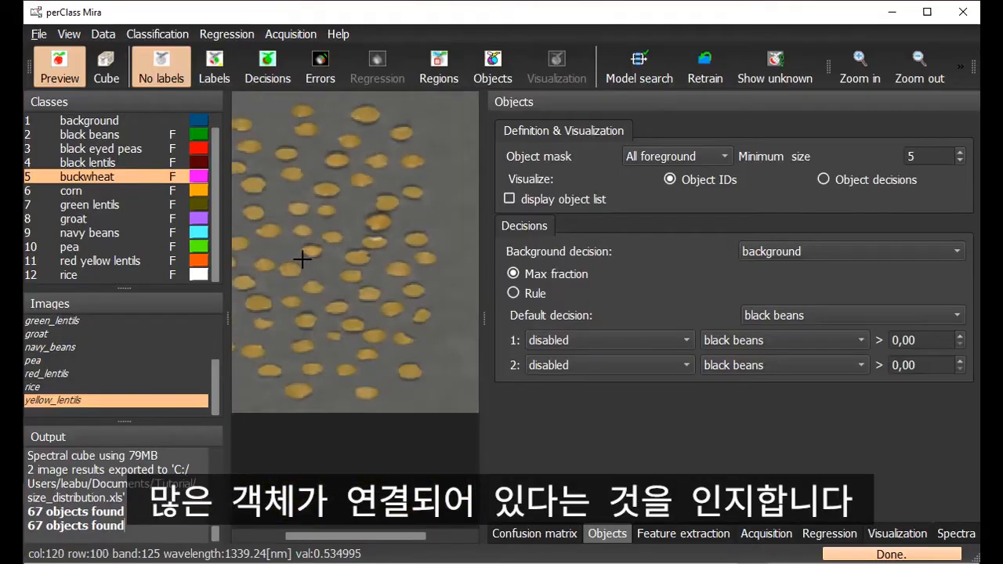
{"action": "left_click", "coordinate": [56, 333]}
{"action": "left_click", "coordinate": [492, 56]}
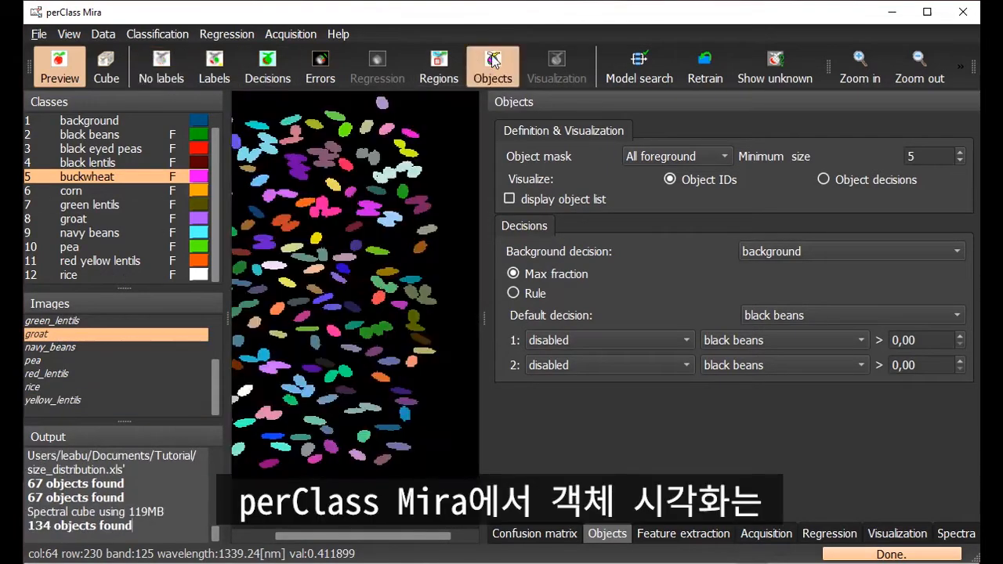
{"action": "left_click_drag", "start_coordinate": [340, 537], "coordinate": [305, 544]}
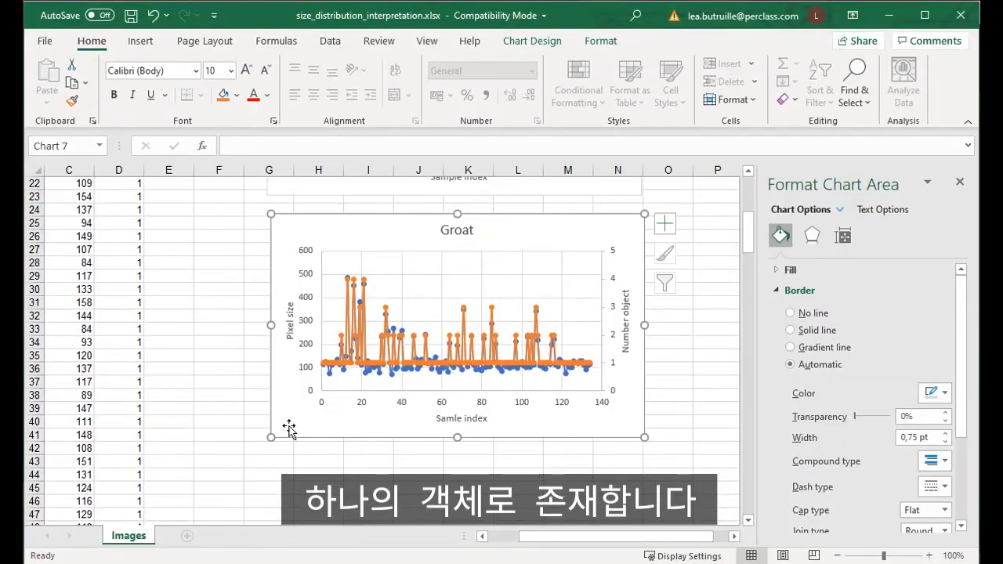
In Excel, review the groat real number object formula in F77 and compare it with the sample index in F80
{"action": "scroll", "coordinate": [303, 428], "scroll_direction": "down", "scroll_amount": 1}
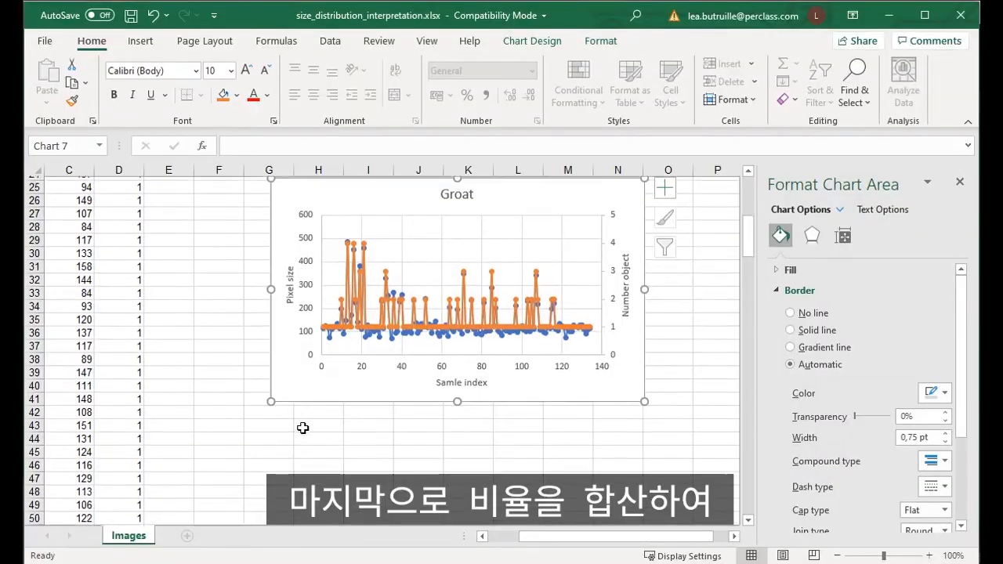
{"action": "scroll", "coordinate": [246, 301], "scroll_direction": "down", "scroll_amount": 14}
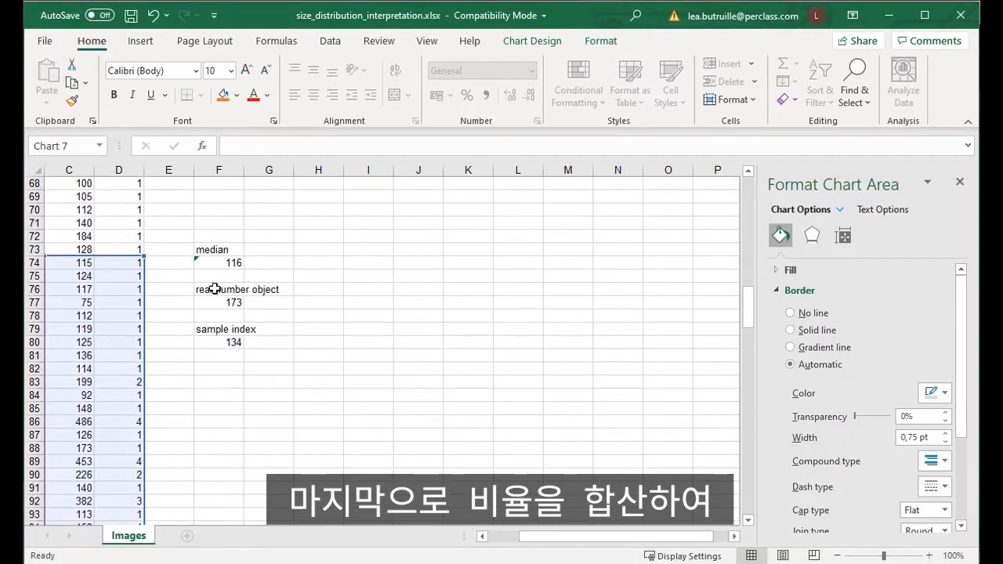
{"action": "left_click", "coordinate": [228, 301]}
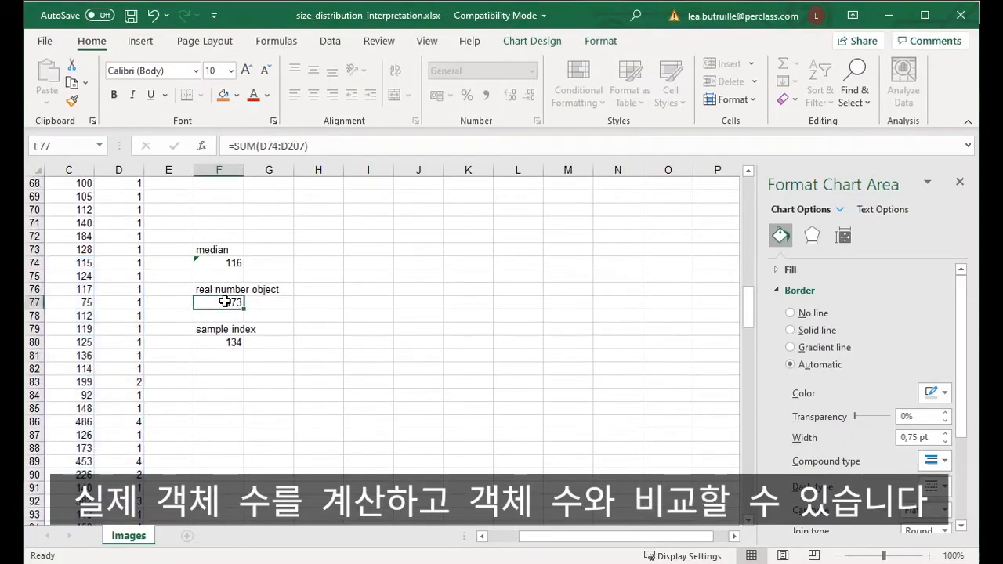
{"action": "left_click", "coordinate": [320, 148]}
{"action": "key", "text": "Return"}
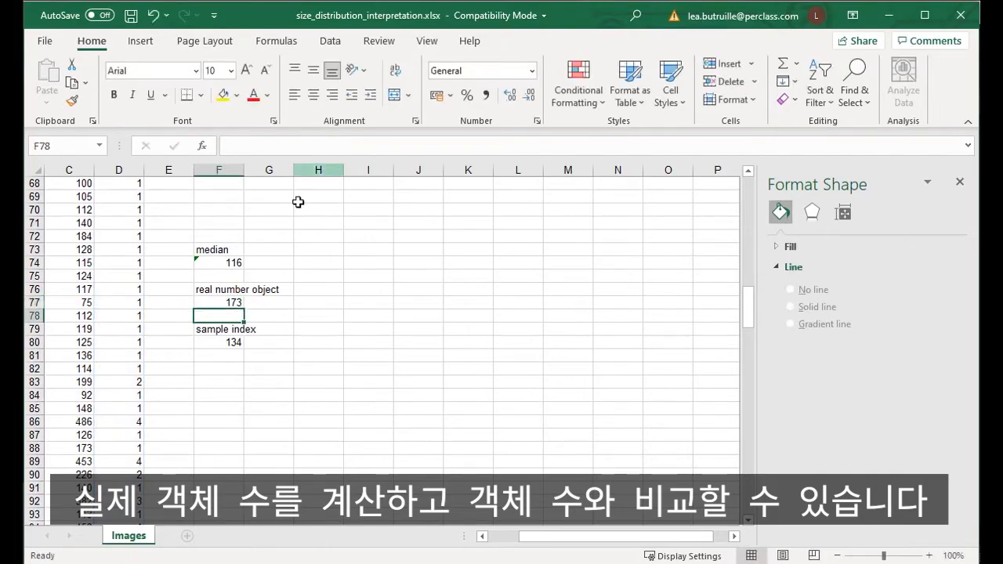
{"action": "left_click", "coordinate": [233, 340]}
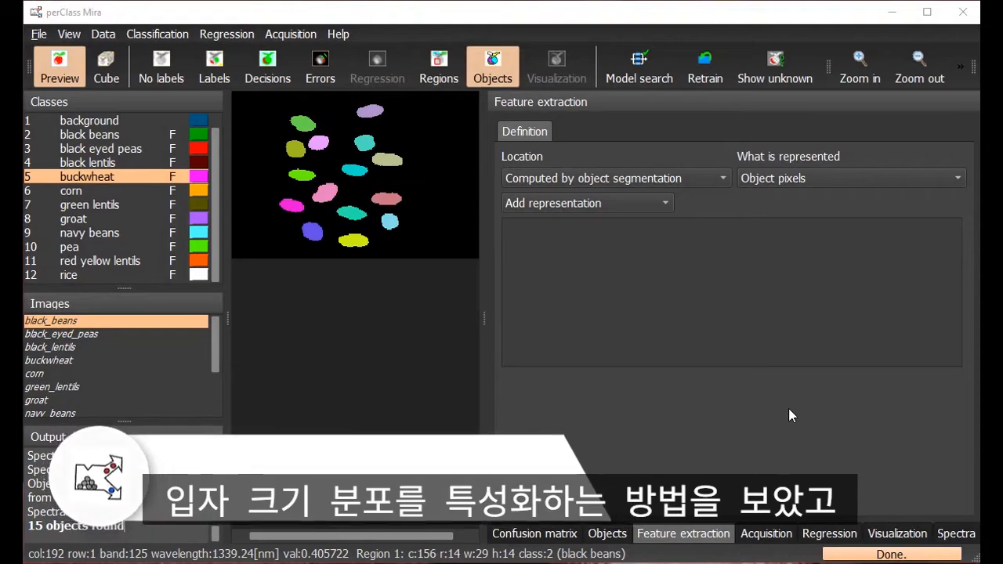
In perClass Mira, set the feature extraction location to Fixed by image regions
{"action": "left_click", "coordinate": [553, 177]}
{"action": "left_click", "coordinate": [580, 199]}
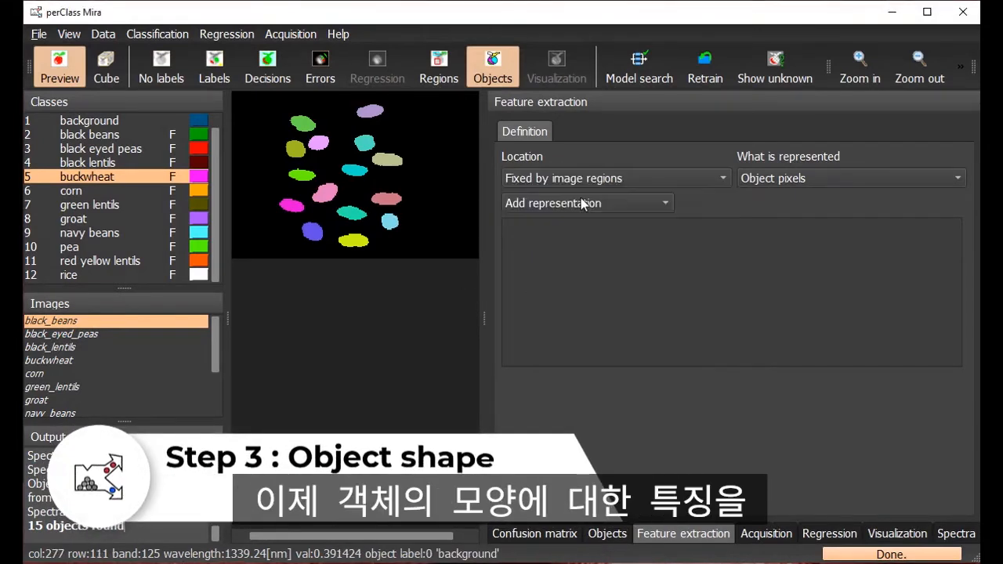
Show the regions on the black_beans scan and represent pixels of objects with centroids inside a region
{"action": "left_click", "coordinate": [442, 63]}
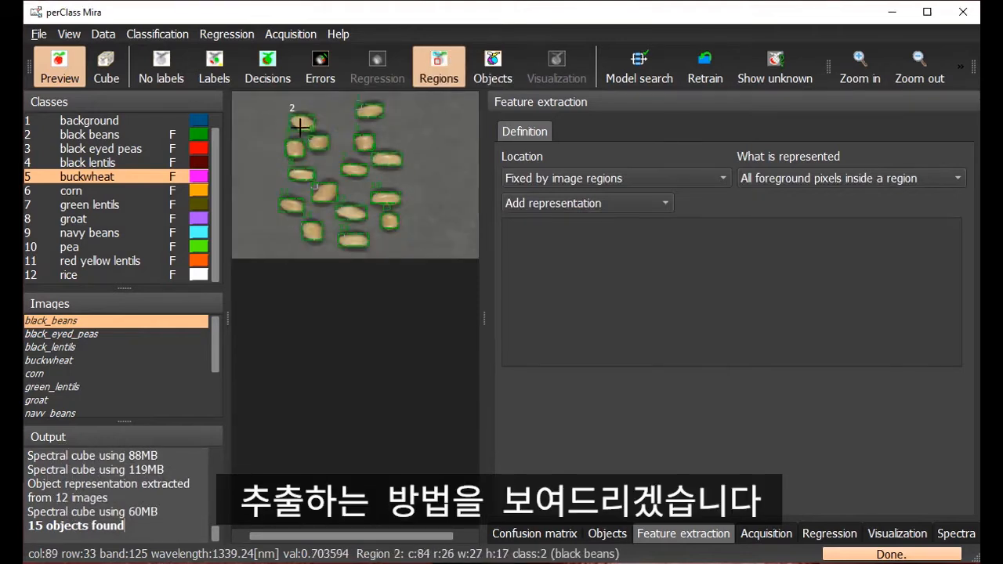
{"action": "left_click", "coordinate": [897, 180]}
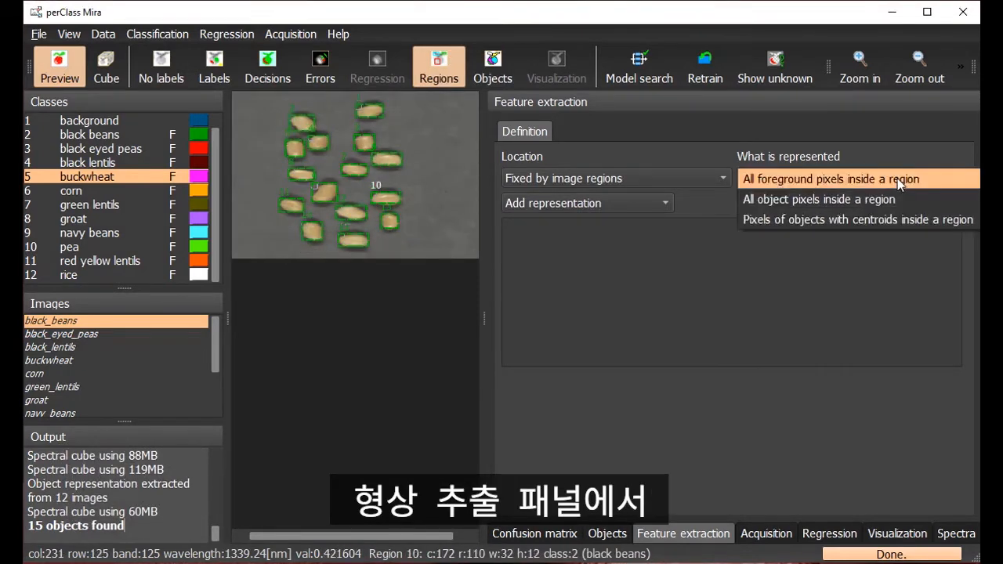
{"action": "left_click", "coordinate": [911, 220]}
Add the object shape representations Feret diameter, shape moments and shape circularity to the feature extraction
{"action": "left_click", "coordinate": [572, 203]}
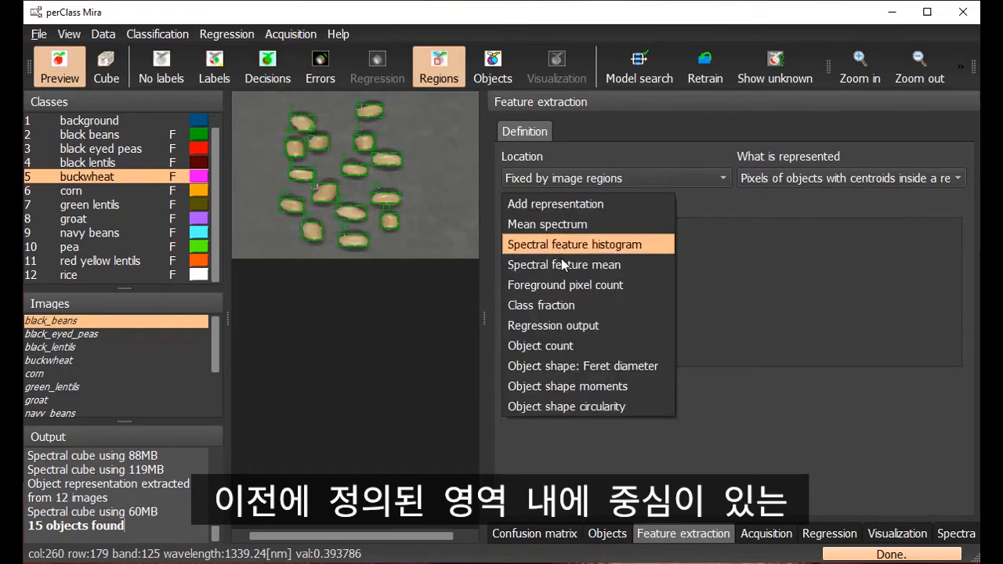
{"action": "left_click", "coordinate": [596, 365]}
{"action": "left_click", "coordinate": [574, 204]}
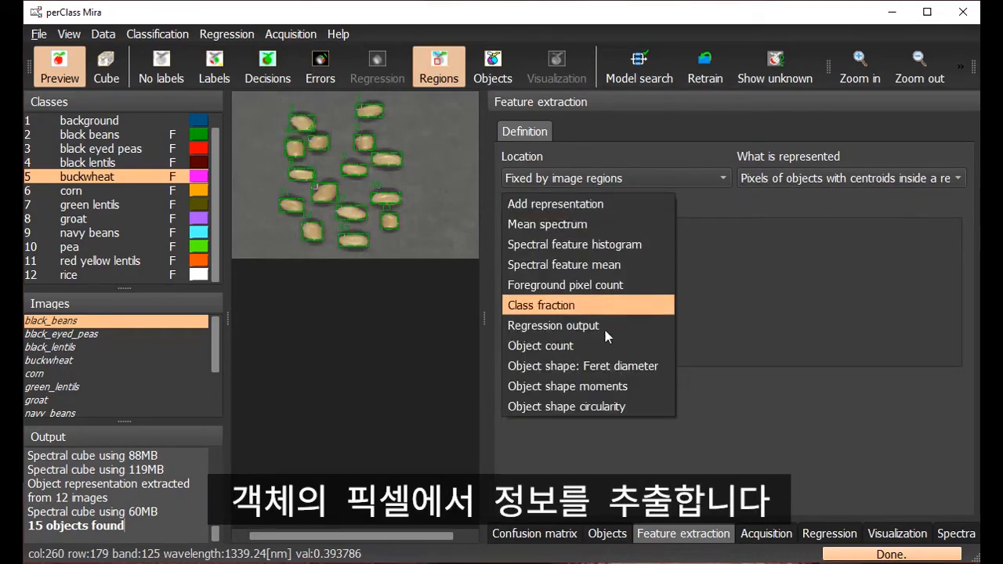
{"action": "left_click", "coordinate": [629, 381]}
{"action": "left_click", "coordinate": [638, 203]}
{"action": "left_click", "coordinate": [640, 407]}
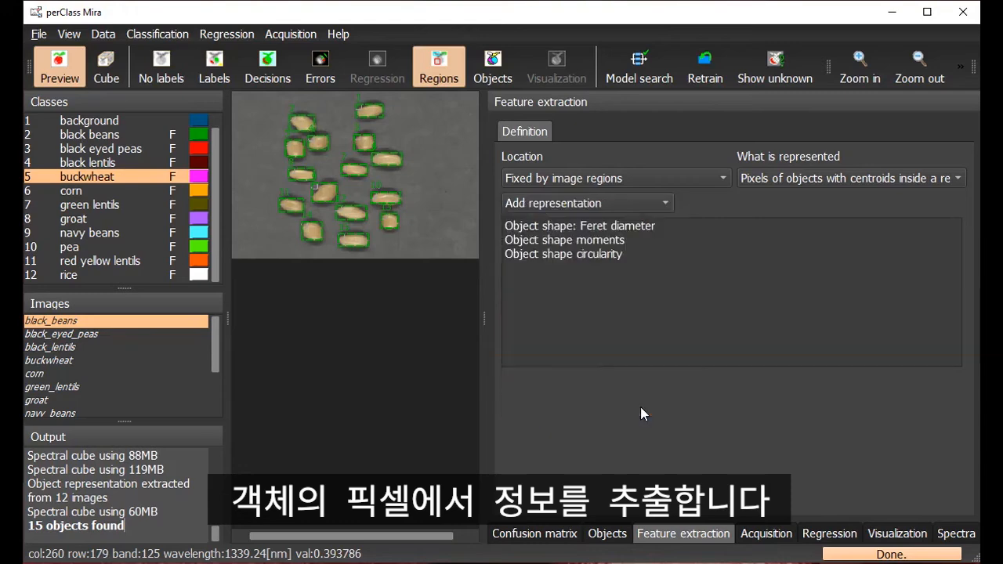
Export the region features of all images to Excel as features_extraction.xls, replacing the existing file
{"action": "left_click", "coordinate": [177, 347]}
{"action": "key", "text": "ctrl+a"}
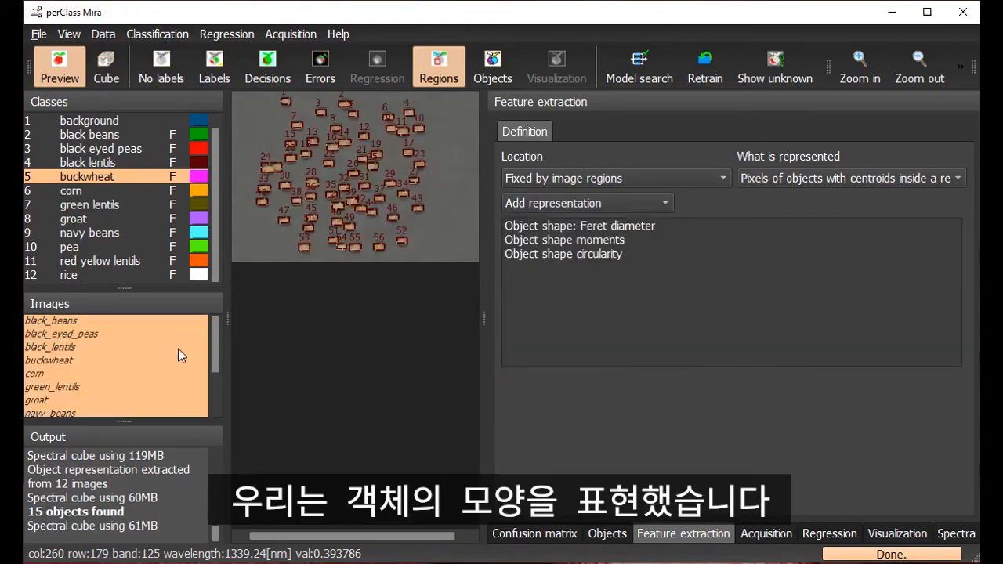
{"action": "left_click", "coordinate": [38, 34]}
{"action": "mouse_move", "coordinate": [152, 220]}
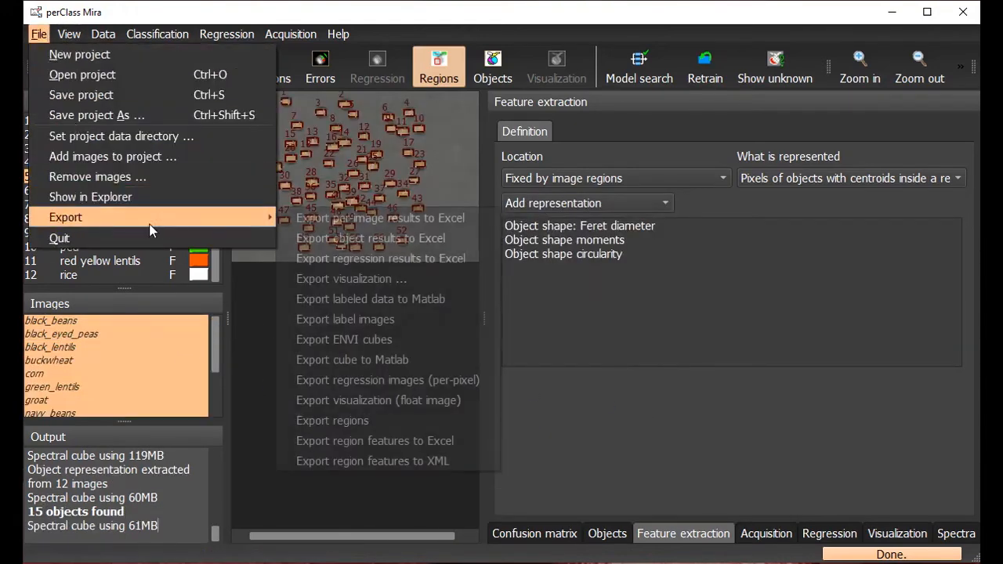
{"action": "left_click", "coordinate": [457, 444]}
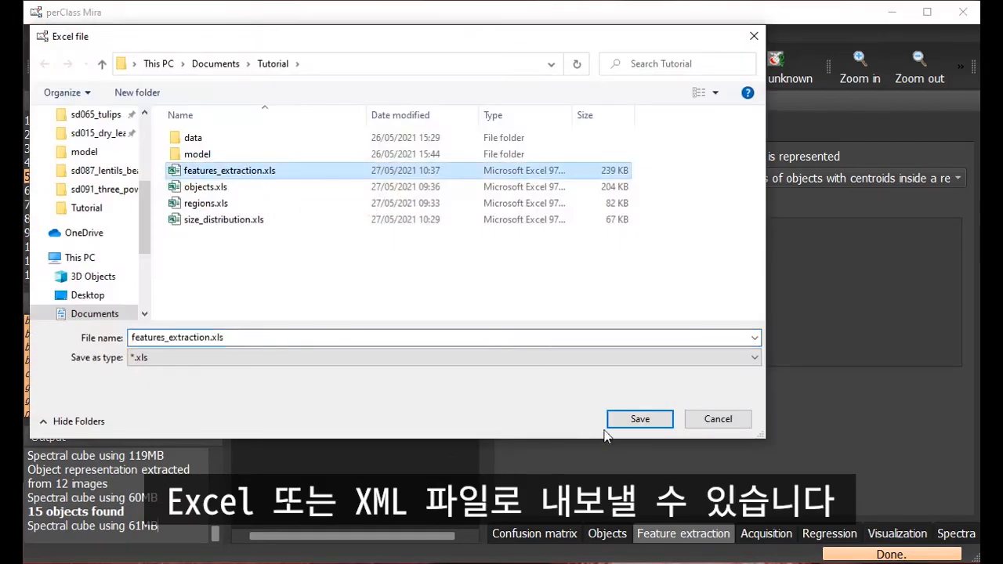
{"action": "left_click", "coordinate": [612, 419]}
{"action": "left_click", "coordinate": [510, 275]}
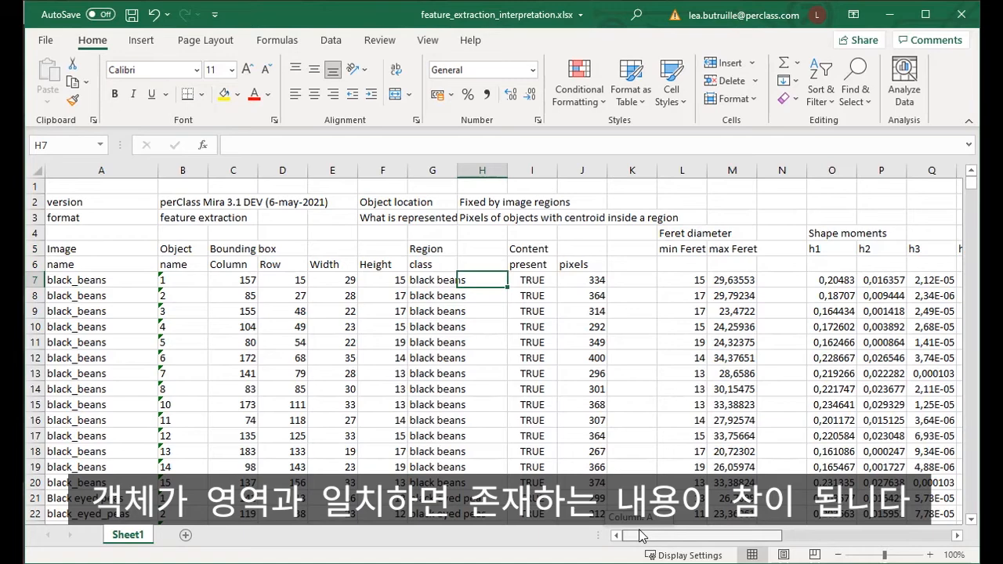
In Excel, examine the content present and pixels columns, the object location and what is represented in feature_extraction_interpretation.xlsx
{"action": "left_click_drag", "start_coordinate": [639, 535], "coordinate": [668, 539]}
{"action": "left_click_drag", "start_coordinate": [319, 295], "coordinate": [347, 460]}
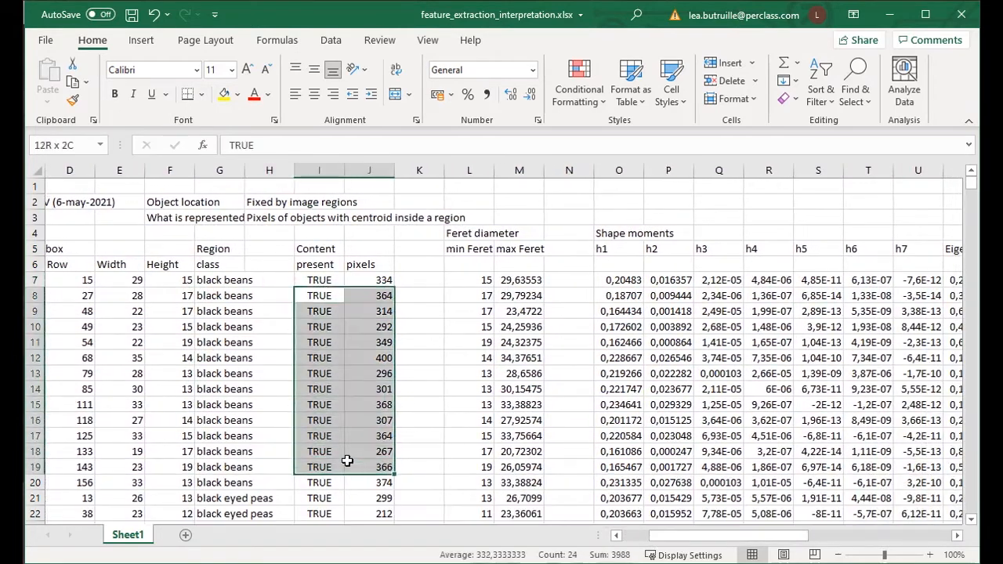
{"action": "left_click", "coordinate": [286, 203]}
{"action": "left_click", "coordinate": [284, 218]}
{"action": "left_click", "coordinate": [315, 280]}
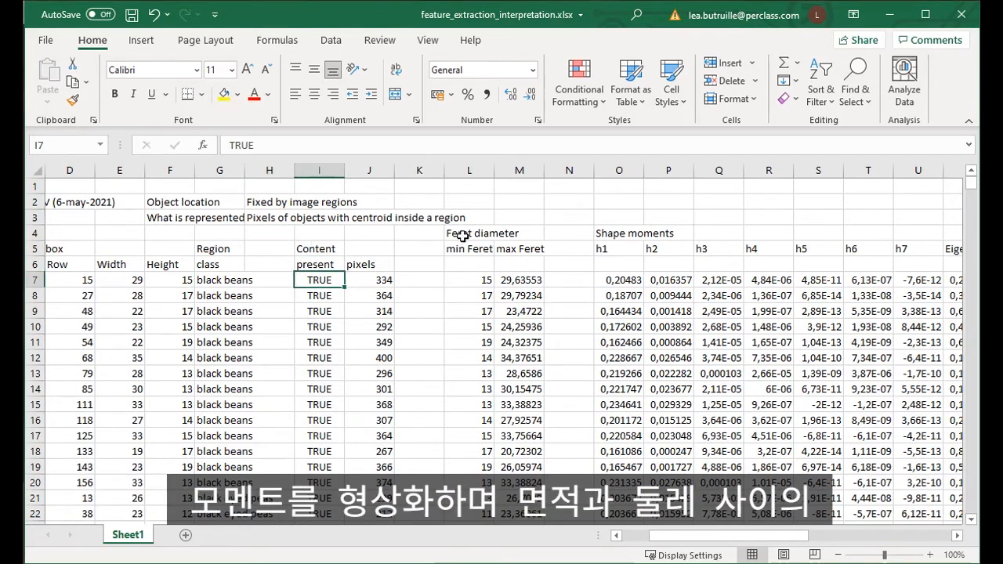
Examine the Feret diameter, shape moments h1 to h7, and circularity columns of the feature table
{"action": "left_click_drag", "start_coordinate": [459, 232], "coordinate": [509, 252]}
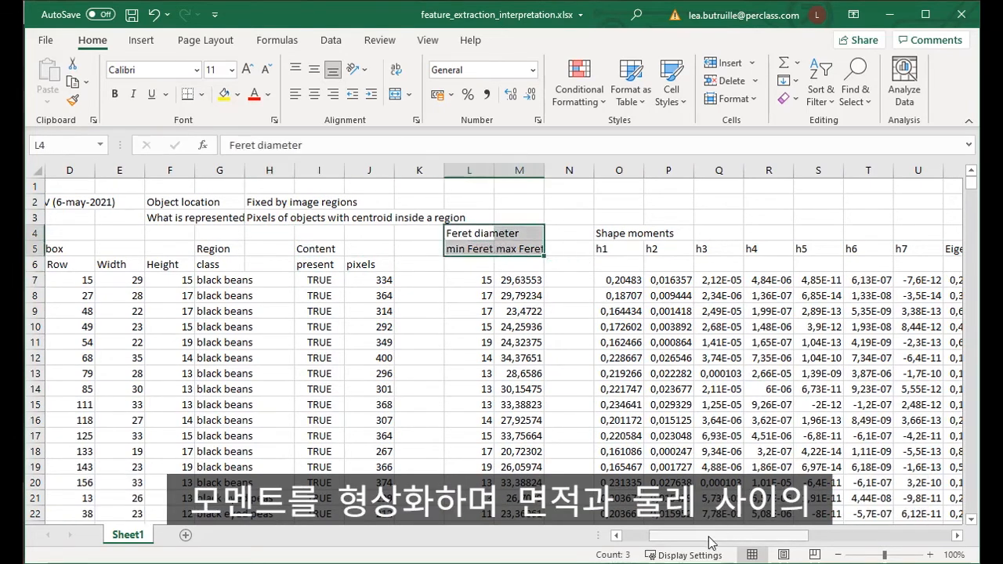
{"action": "scroll", "coordinate": [423, 235], "scroll_direction": "right", "scroll_amount": 3}
{"action": "left_click_drag", "start_coordinate": [423, 234], "coordinate": [719, 265]}
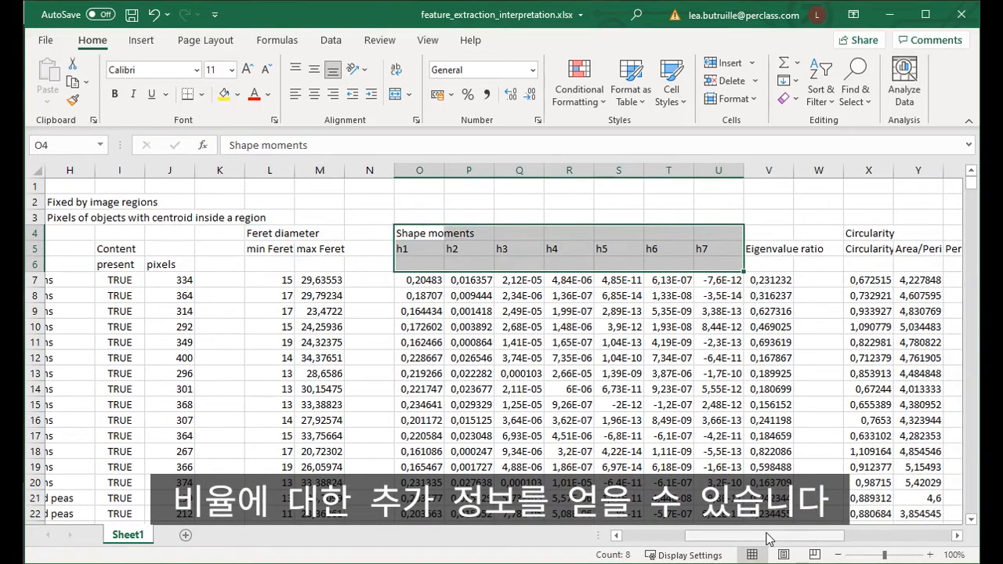
{"action": "scroll", "coordinate": [618, 352], "scroll_direction": "right", "scroll_amount": 6}
{"action": "left_click_drag", "start_coordinate": [405, 227], "coordinate": [520, 277]}
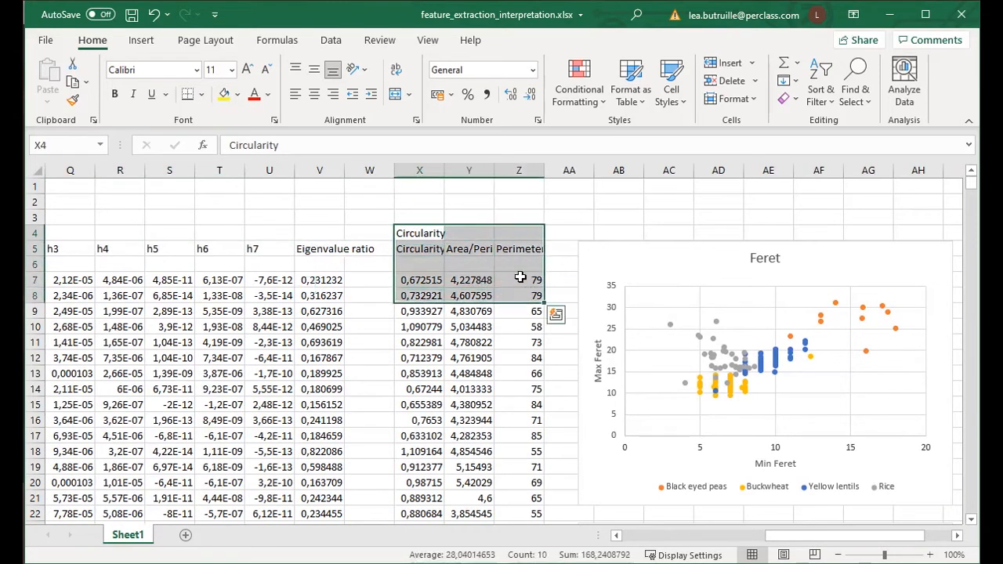
Examine the Feret scatter chart to compare black eyed peas, buckwheat, yellow lentils and rice
{"action": "left_click_drag", "start_coordinate": [767, 537], "coordinate": [798, 543]}
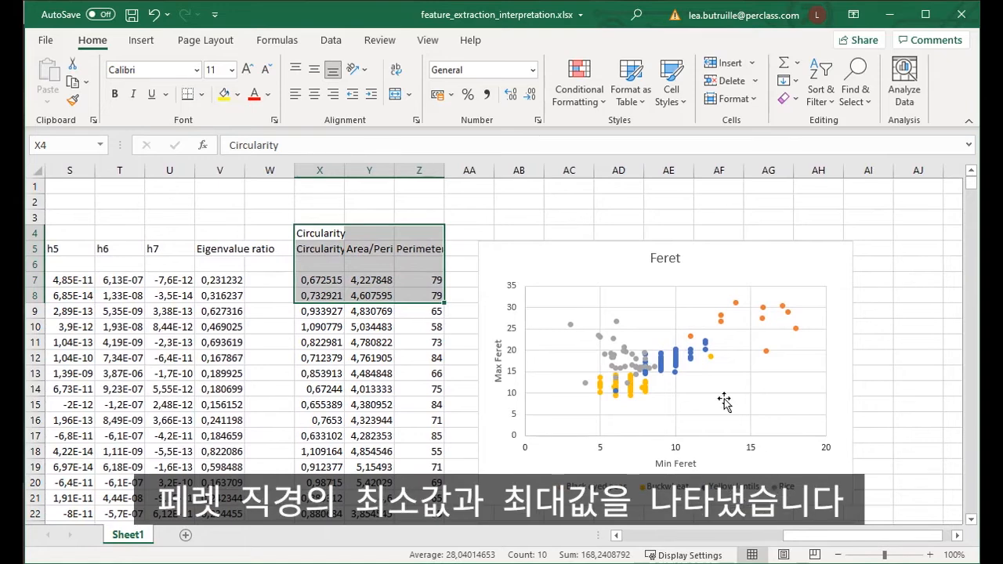
{"action": "left_click", "coordinate": [842, 374]}
{"action": "left_click", "coordinate": [763, 358]}
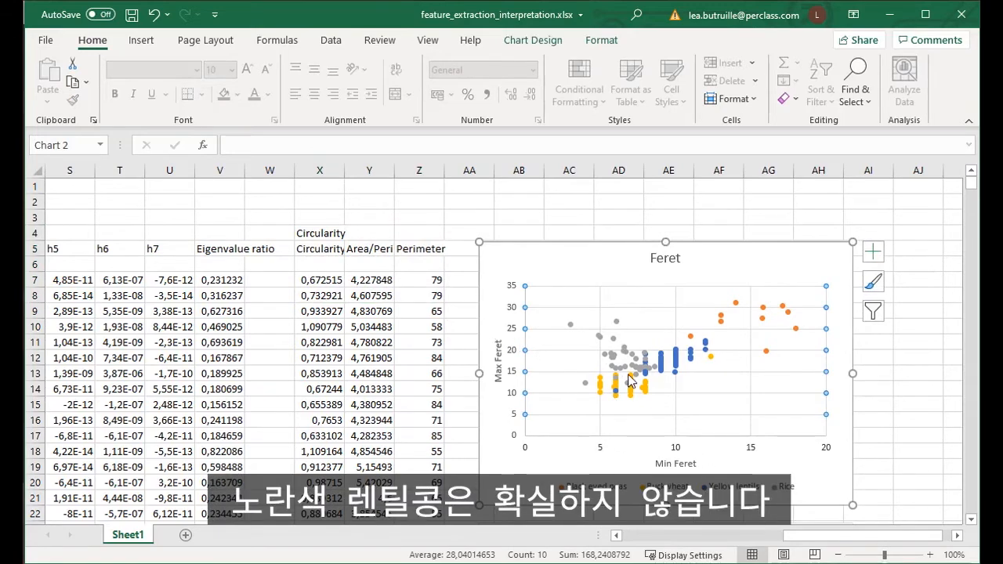
Examine the Shape moment h1 chart for outlying objects among the four lentil classes
{"action": "scroll", "coordinate": [635, 380], "scroll_direction": "down", "scroll_amount": 4}
{"action": "left_click", "coordinate": [739, 373]}
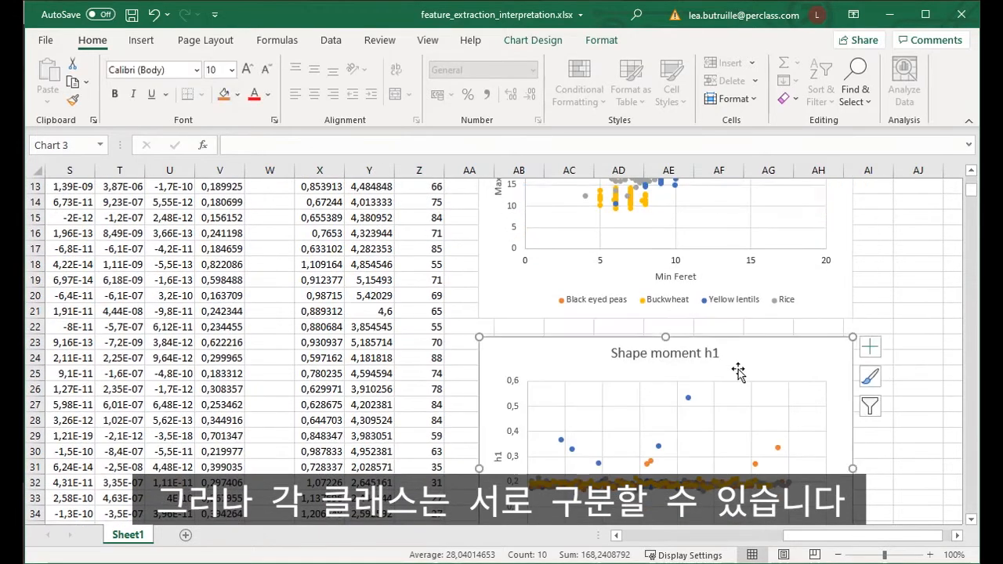
{"action": "scroll", "coordinate": [739, 375], "scroll_direction": "down", "scroll_amount": 1}
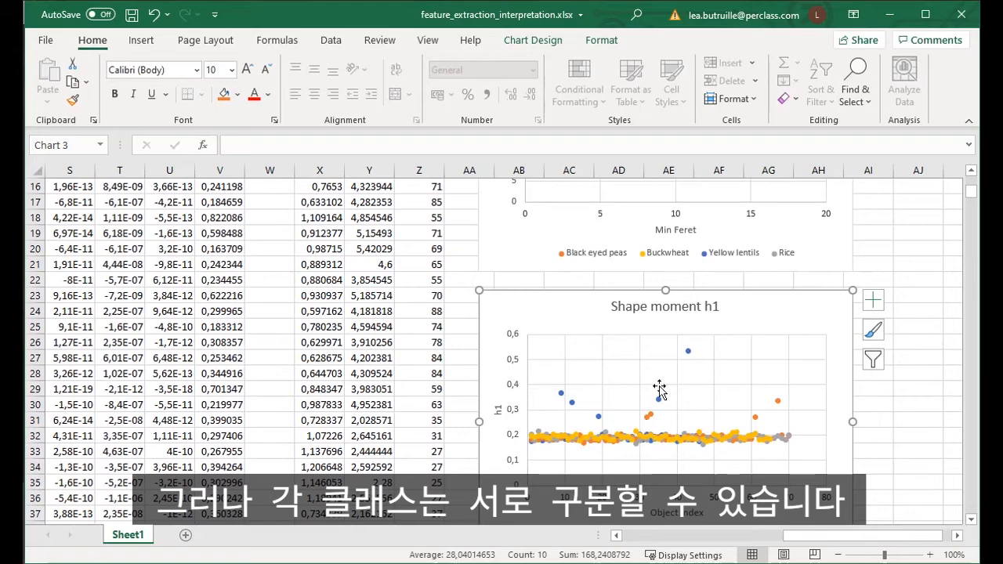
{"action": "scroll", "coordinate": [708, 337], "scroll_direction": "down", "scroll_amount": 2}
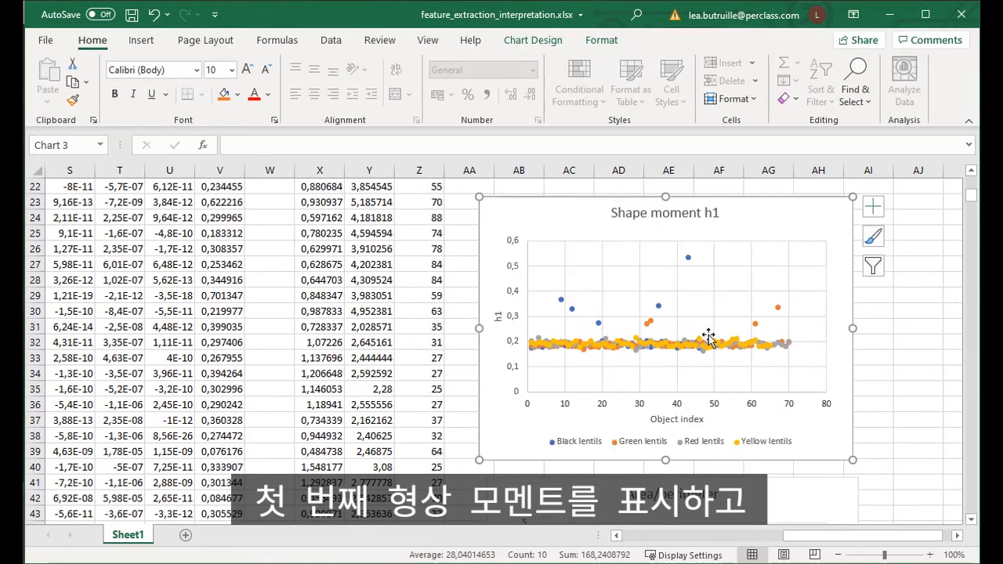
Examine the Area/perimeter chart to compare the plotted classes
{"action": "scroll", "coordinate": [709, 337], "scroll_direction": "down", "scroll_amount": 4}
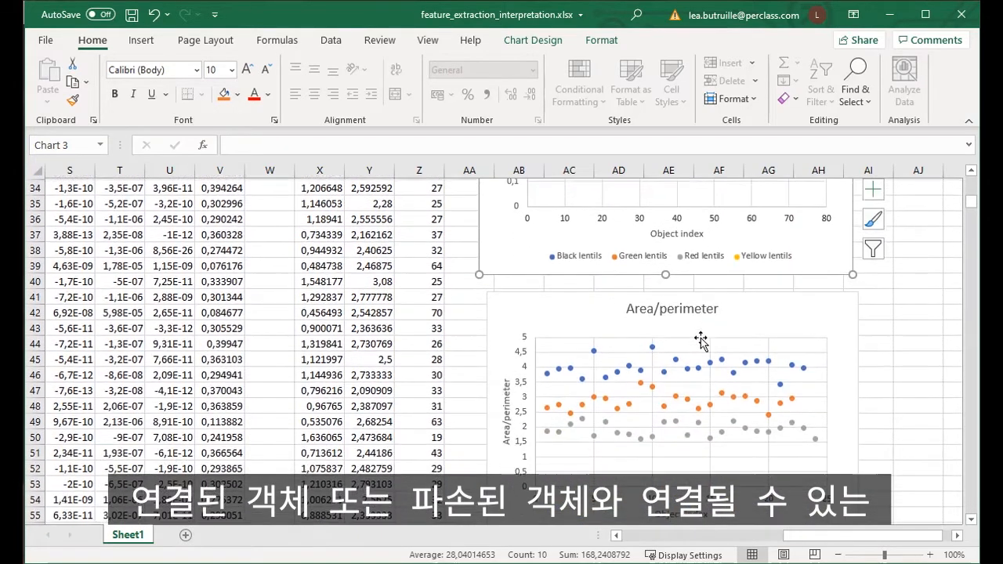
{"action": "left_click", "coordinate": [531, 370]}
{"action": "scroll", "coordinate": [540, 391], "scroll_direction": "down", "scroll_amount": 1}
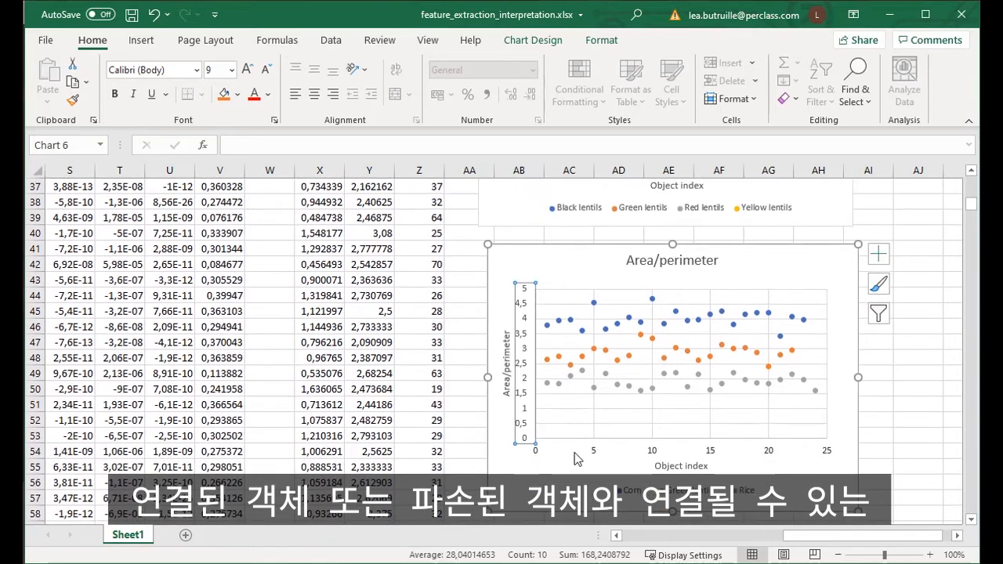
{"action": "left_click", "coordinate": [577, 478]}
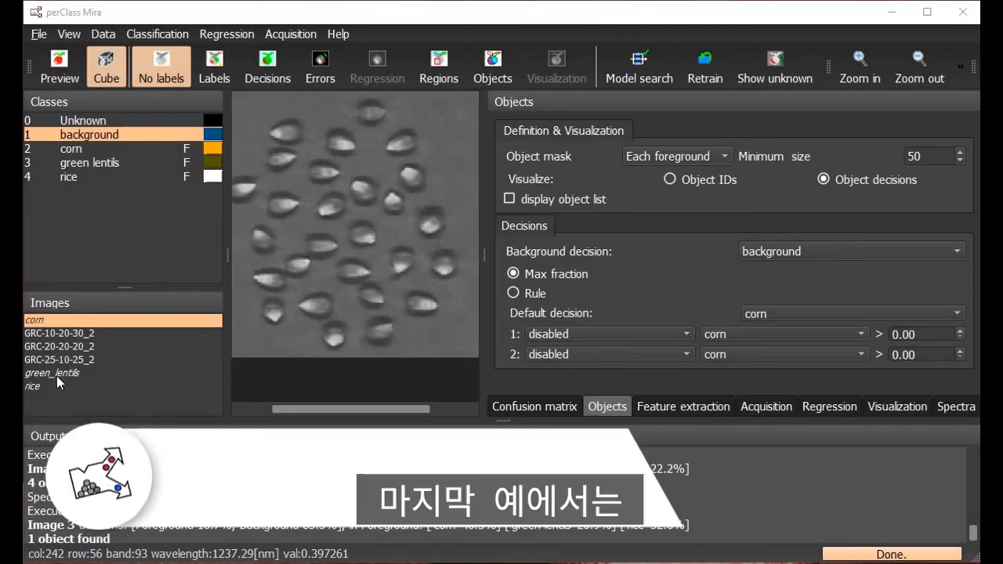
In perClass Mira, view the green_lentils and rice scans, the three GRC mixture scans and the corn scan without labels
{"action": "left_click", "coordinate": [56, 375]}
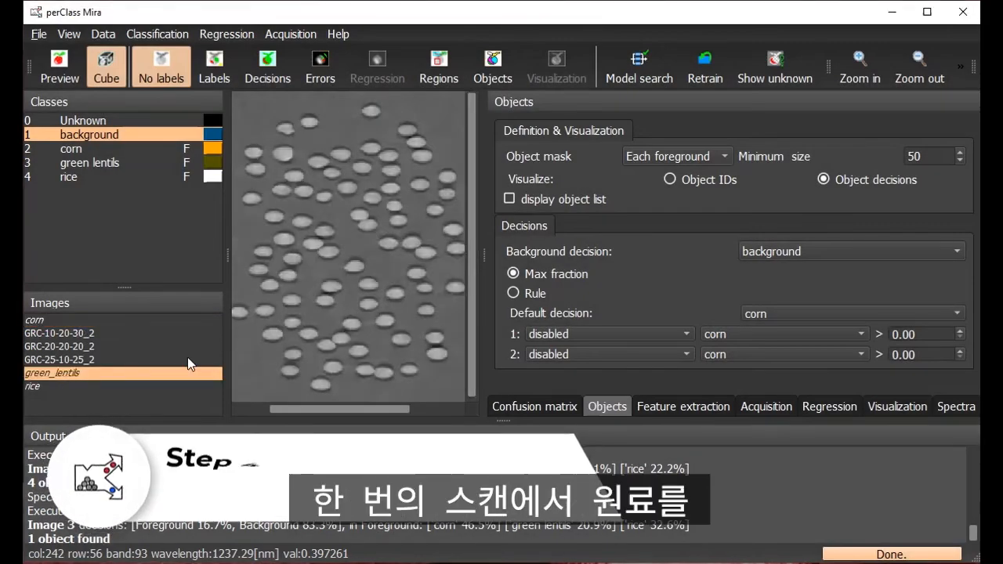
{"action": "left_click", "coordinate": [45, 384]}
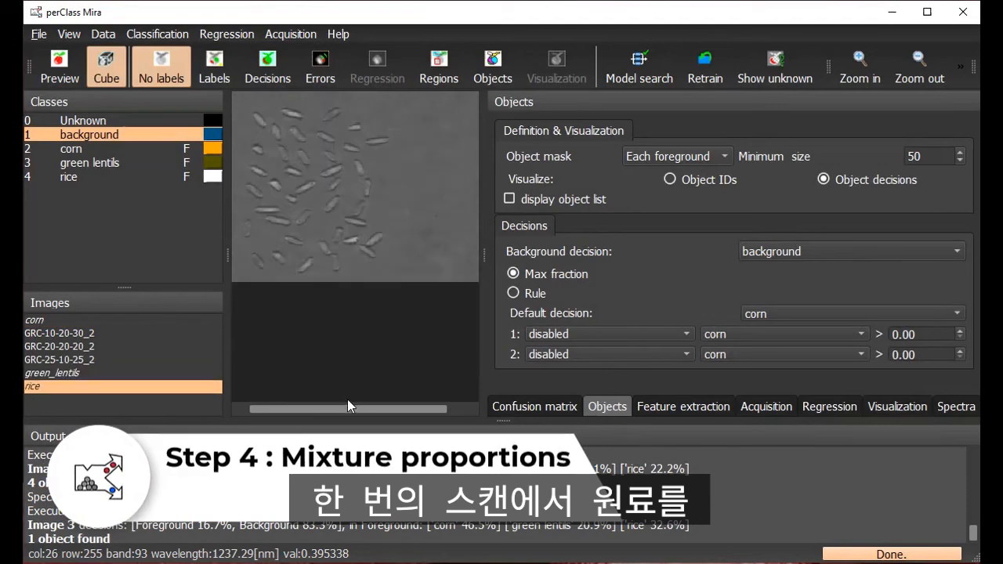
{"action": "left_click_drag", "start_coordinate": [354, 406], "coordinate": [338, 405]}
{"action": "left_click", "coordinate": [70, 335]}
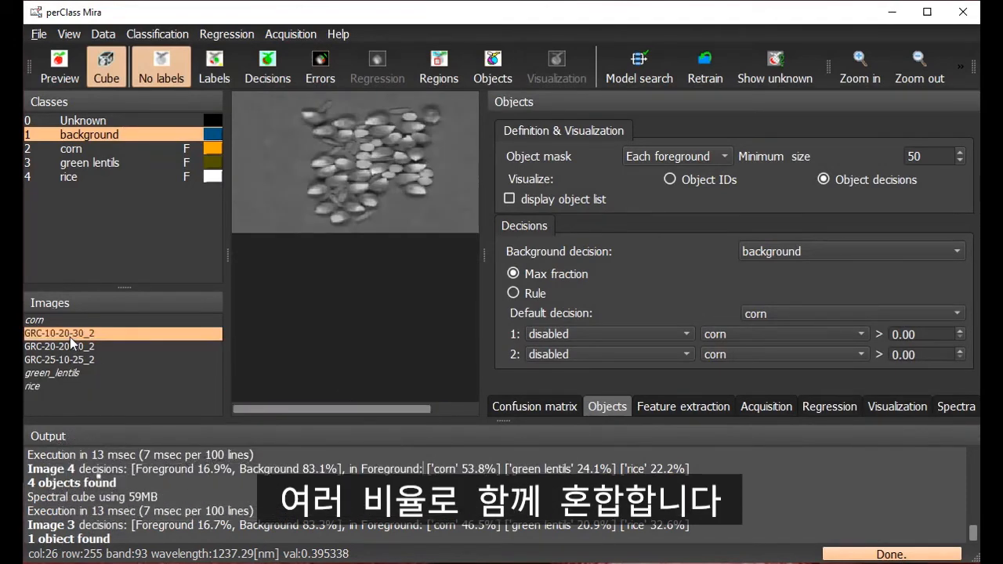
{"action": "left_click", "coordinate": [81, 349]}
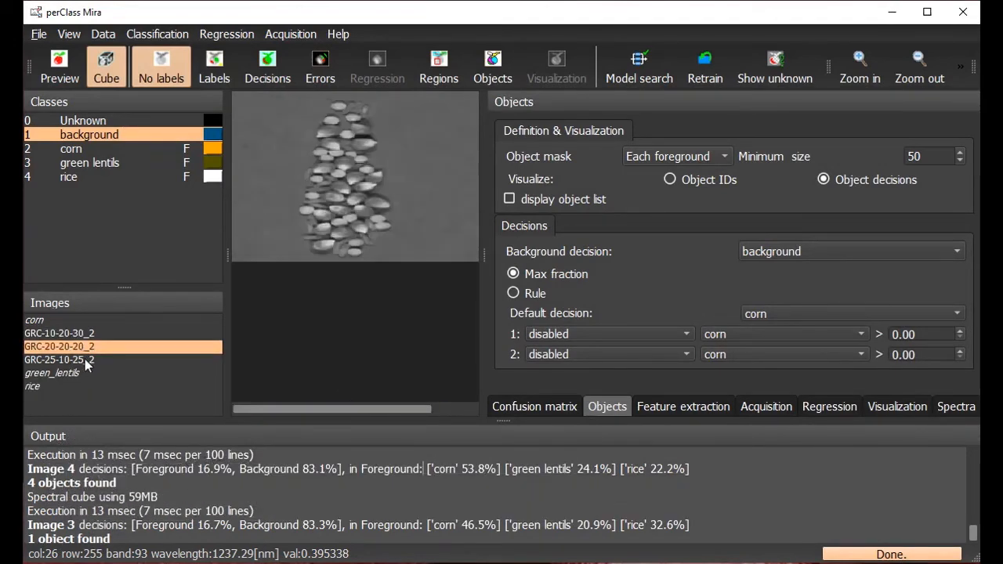
{"action": "left_click", "coordinate": [82, 360]}
{"action": "left_click", "coordinate": [55, 321]}
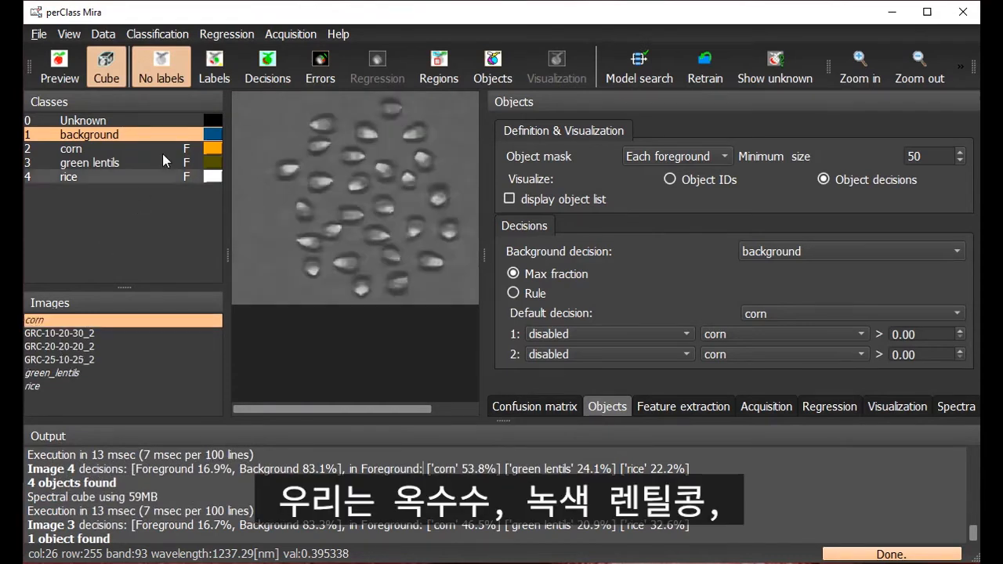
Show the labels on the pure material scans and the per-pixel decisions on rice, GRC-20-20-20_2 and GRC-10-20-30_2
{"action": "left_click", "coordinate": [216, 69]}
{"action": "left_click", "coordinate": [67, 372]}
{"action": "left_click", "coordinate": [64, 387]}
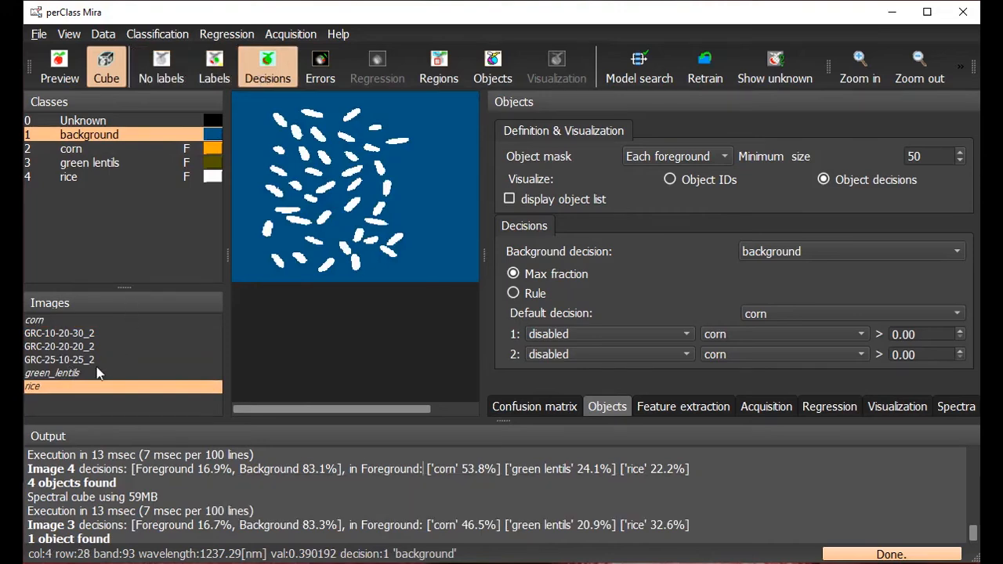
{"action": "left_click", "coordinate": [86, 347]}
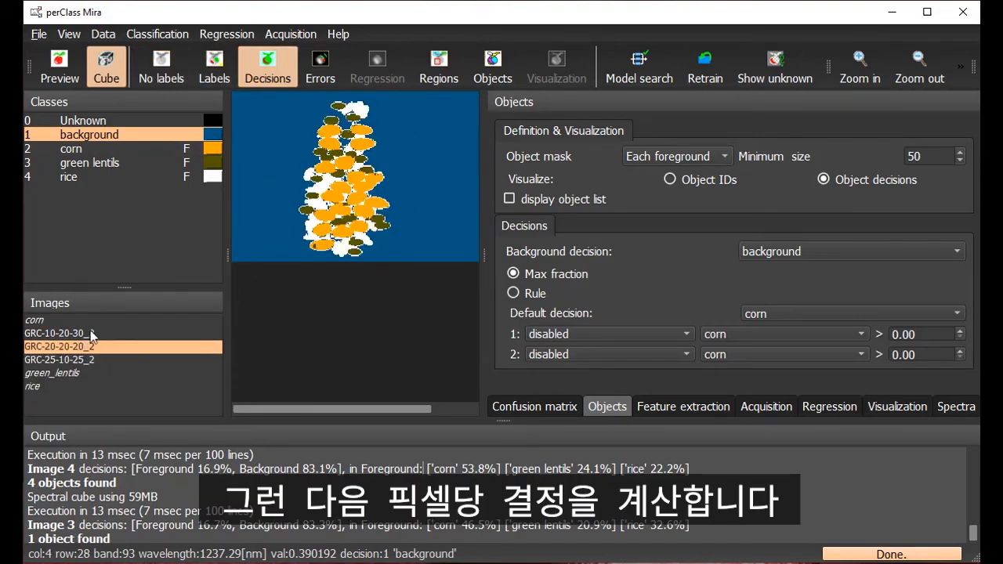
{"action": "left_click", "coordinate": [91, 334]}
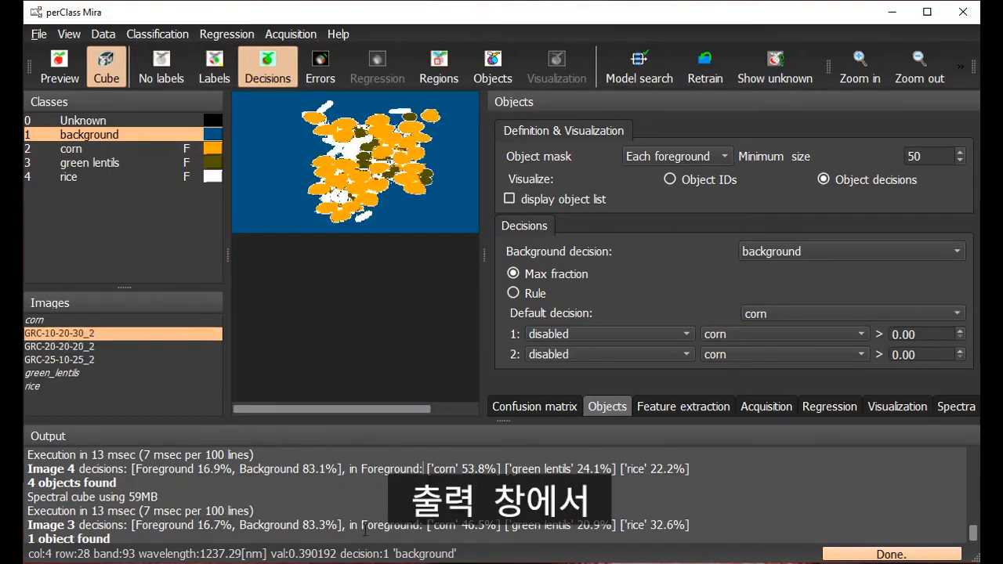
Read the foreground and class fractions in the output log and compare the decisions of GRC-20-20-20_2 and GRC-10-20-30_2
{"action": "scroll", "coordinate": [376, 501], "scroll_direction": "up", "scroll_amount": 1}
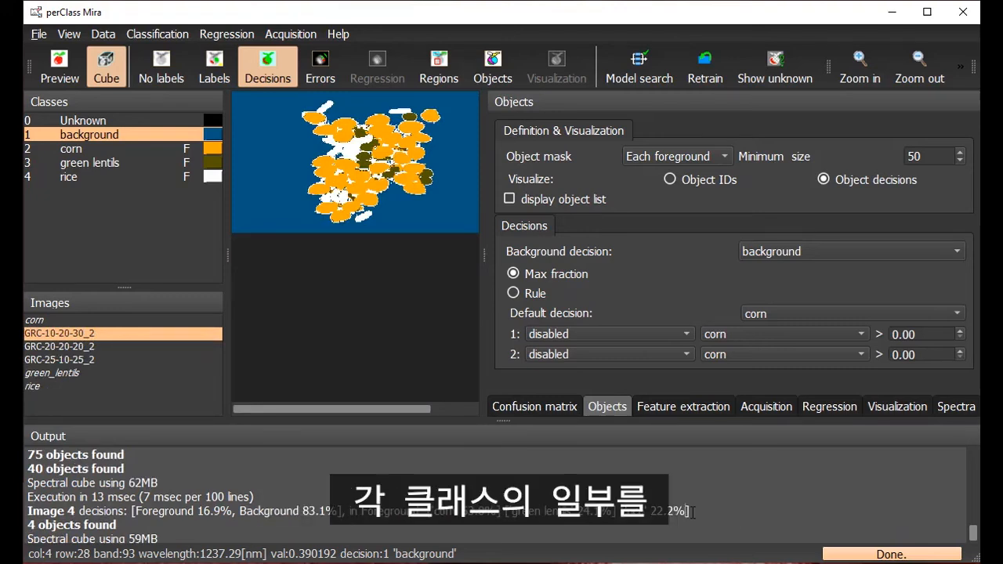
{"action": "scroll", "coordinate": [494, 493], "scroll_direction": "down", "scroll_amount": 1}
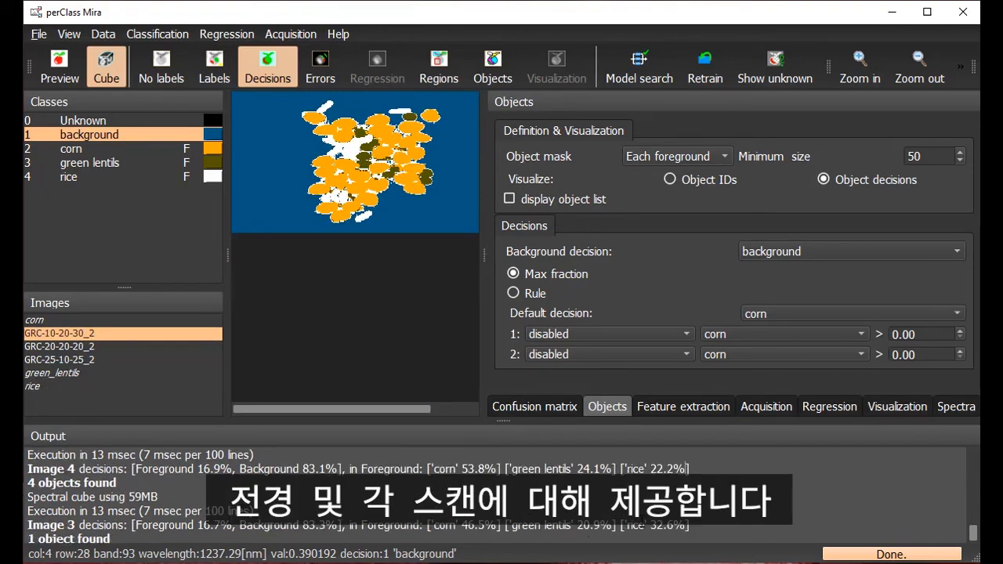
{"action": "left_click", "coordinate": [90, 346]}
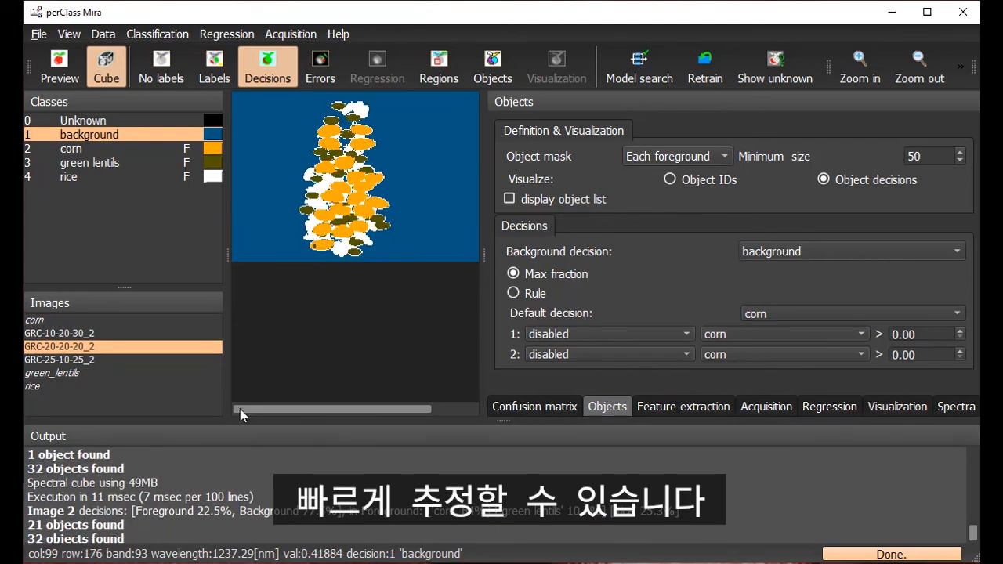
{"action": "left_click", "coordinate": [121, 335]}
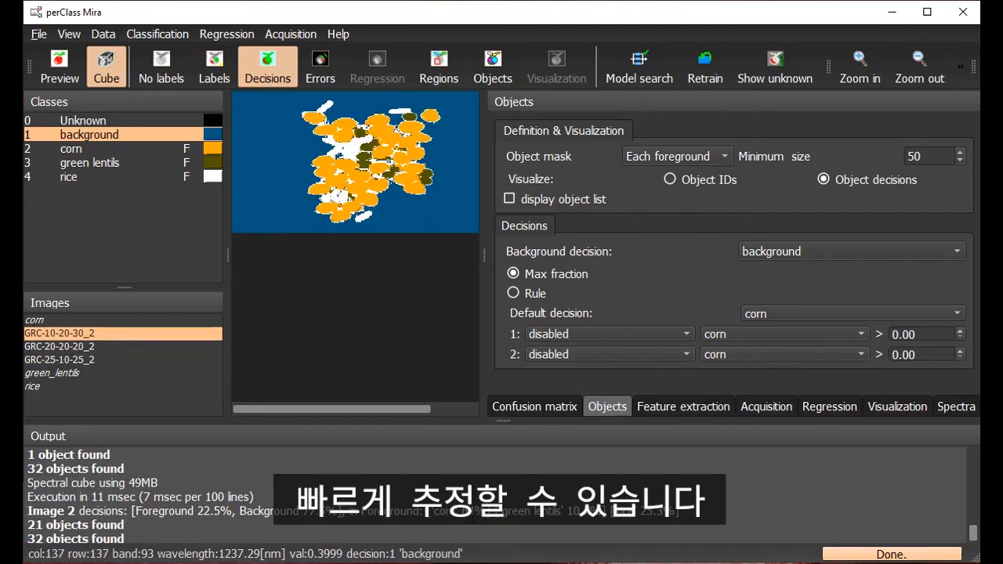